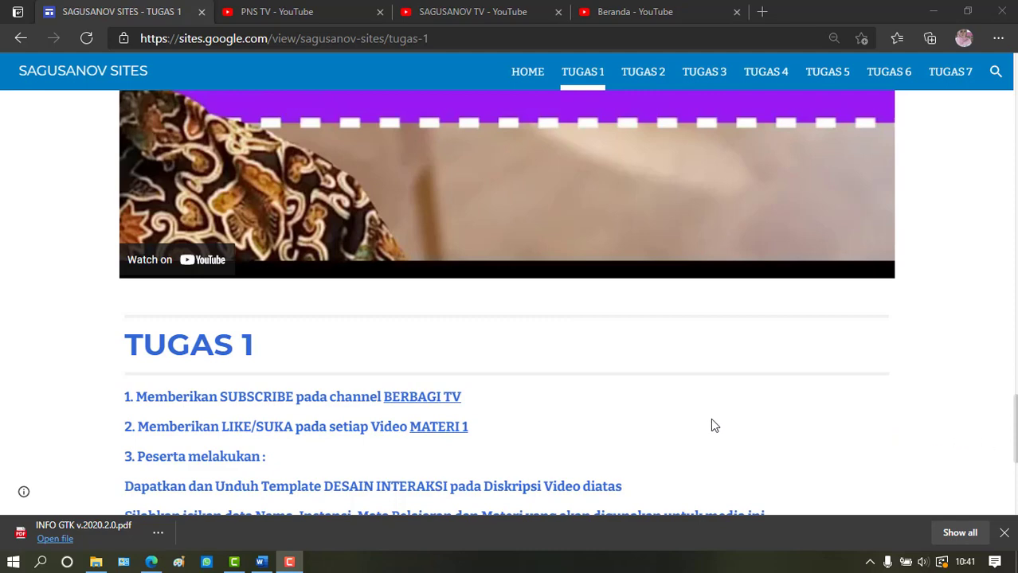
Step: Review the TUGAS 1 task list and look at the PNS TV and SAGUSANOV TV YouTube channel pages
scroll(685, 406, "down", 1)
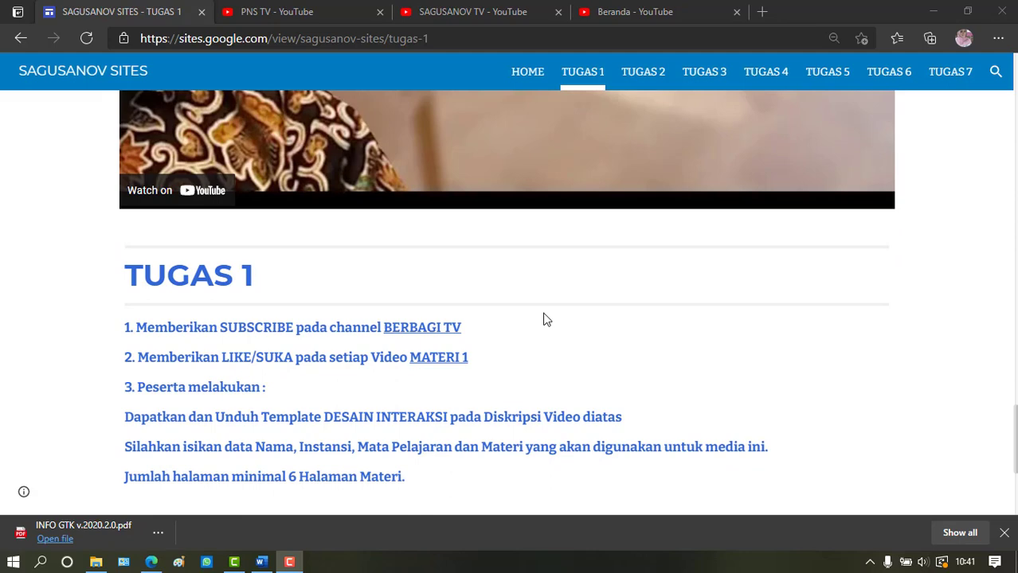
left_click(304, 15)
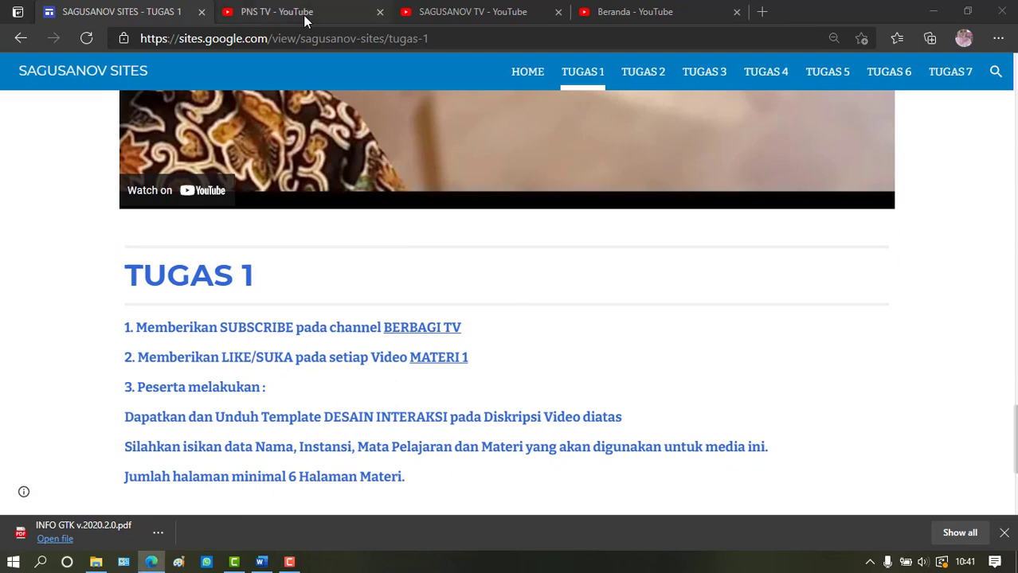
left_click(304, 15)
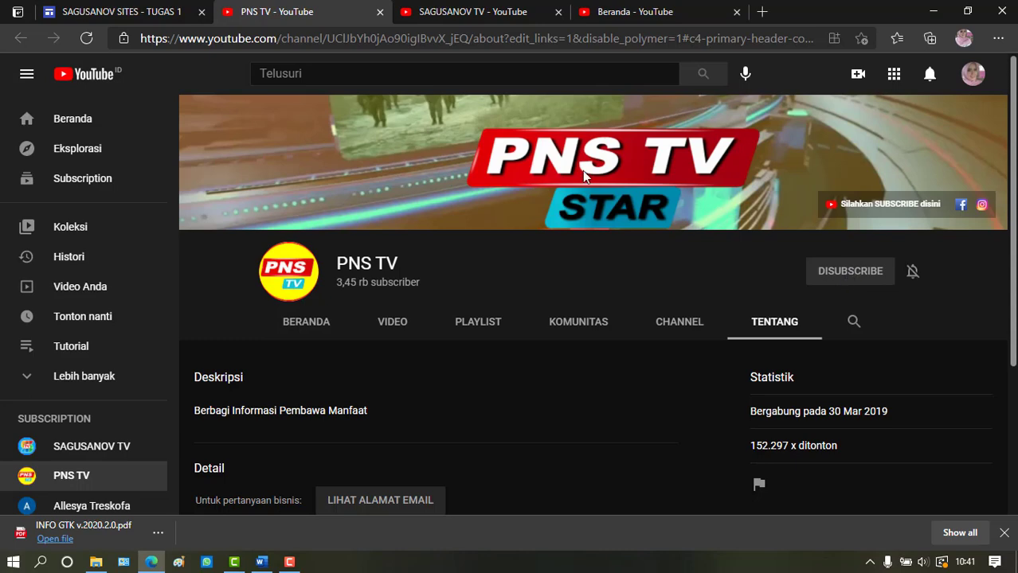
left_click(148, 11)
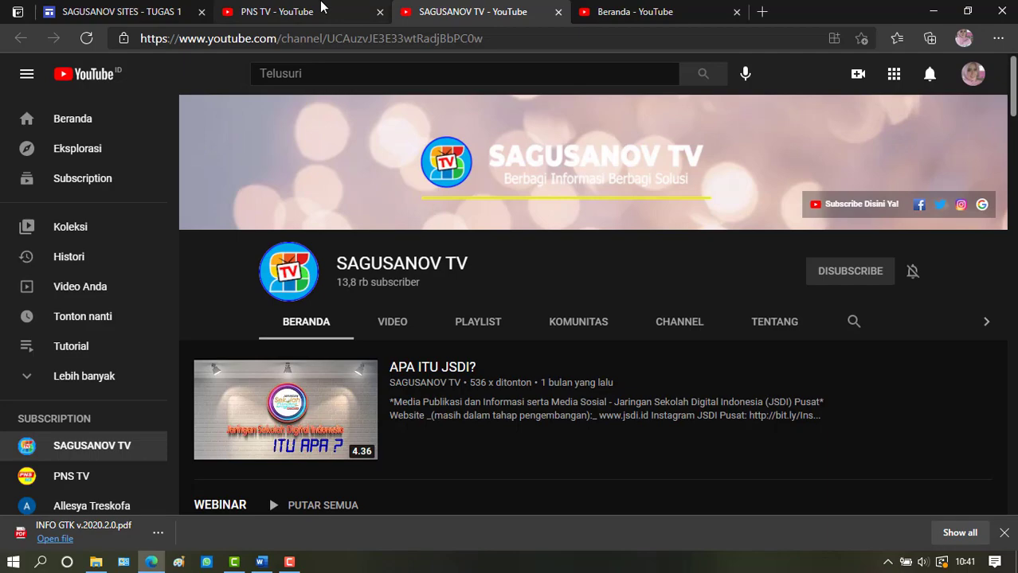
left_click(318, 10)
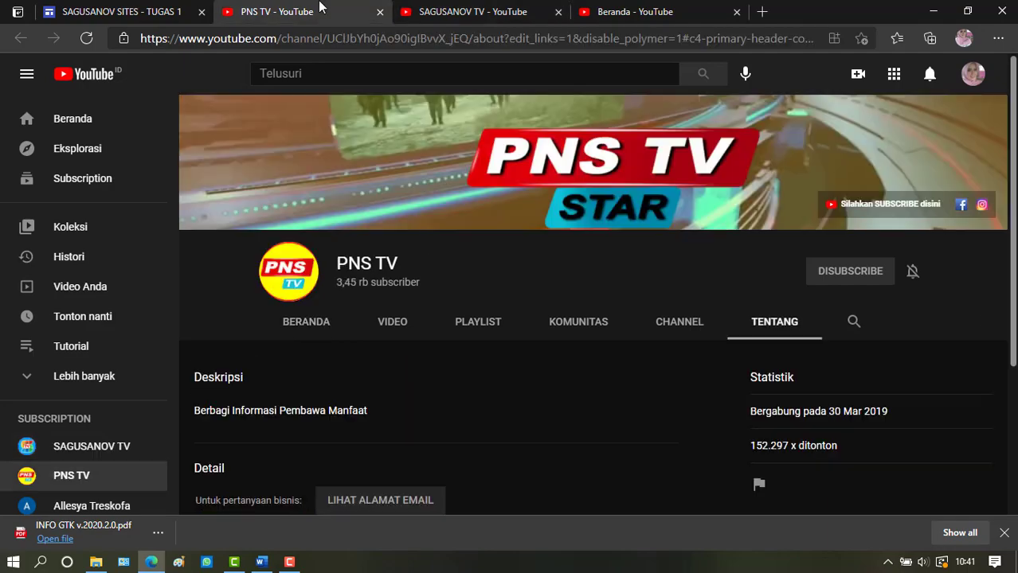
Step: Open the first embedded video on the TUGAS 1 page, Membuat Peta Kompetensi, on YouTube and like it
left_click(173, 8)
scroll(363, 295, "up", 2)
scroll(367, 285, "up", 18)
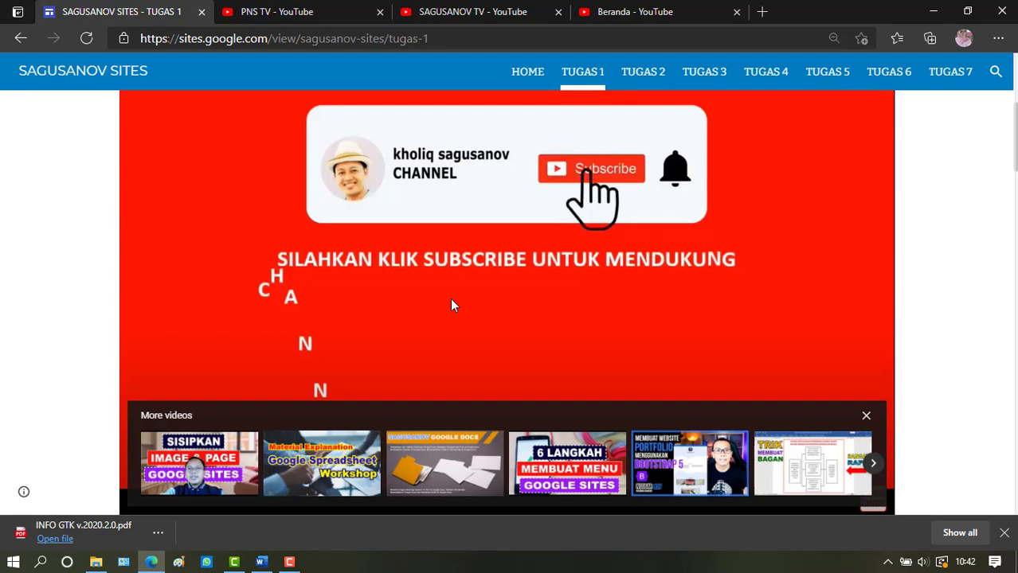
scroll(450, 306, "down", 2)
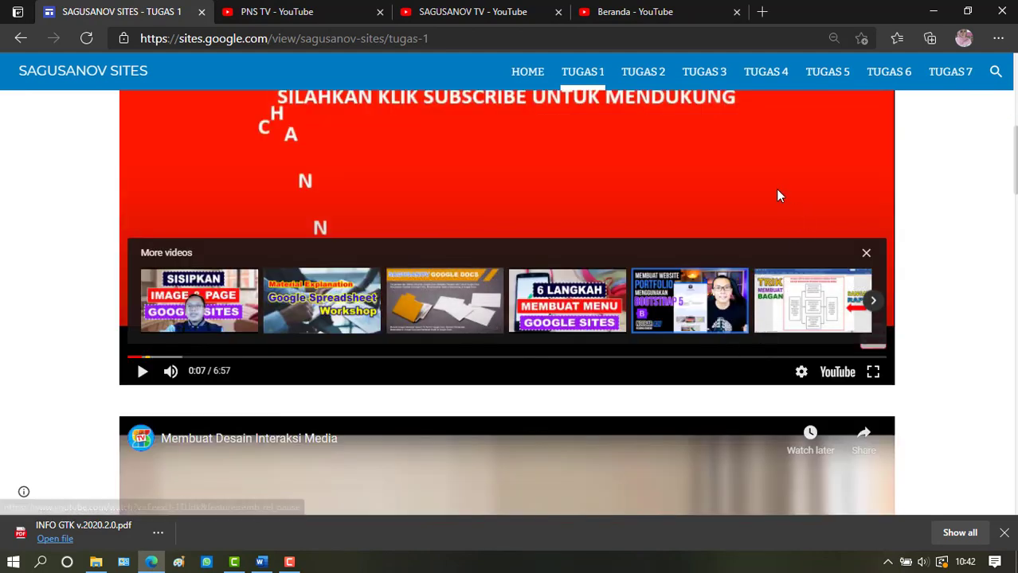
mouse_move(871, 345)
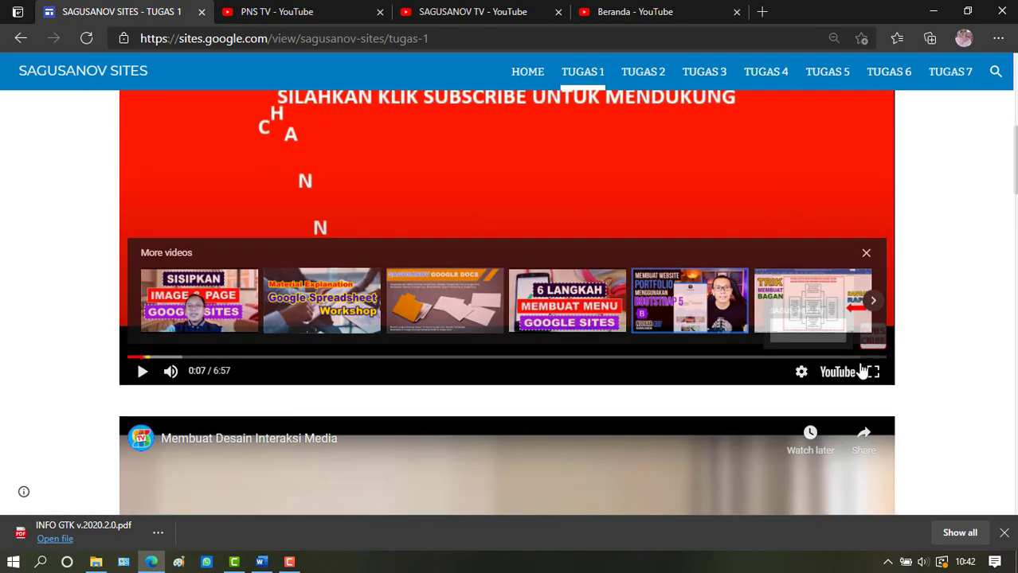
left_click(840, 372)
left_click(342, 461)
scroll(462, 419, "down", 1)
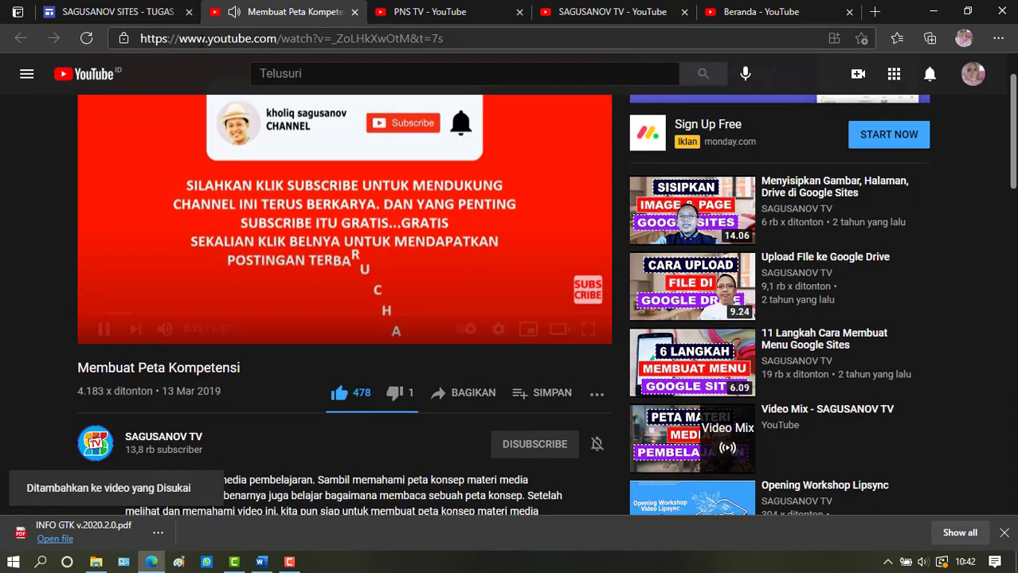
Step: Return to the TUGAS 1 page and read the assignment instructions below the videos
left_click(111, 12)
scroll(219, 202, "down", 12)
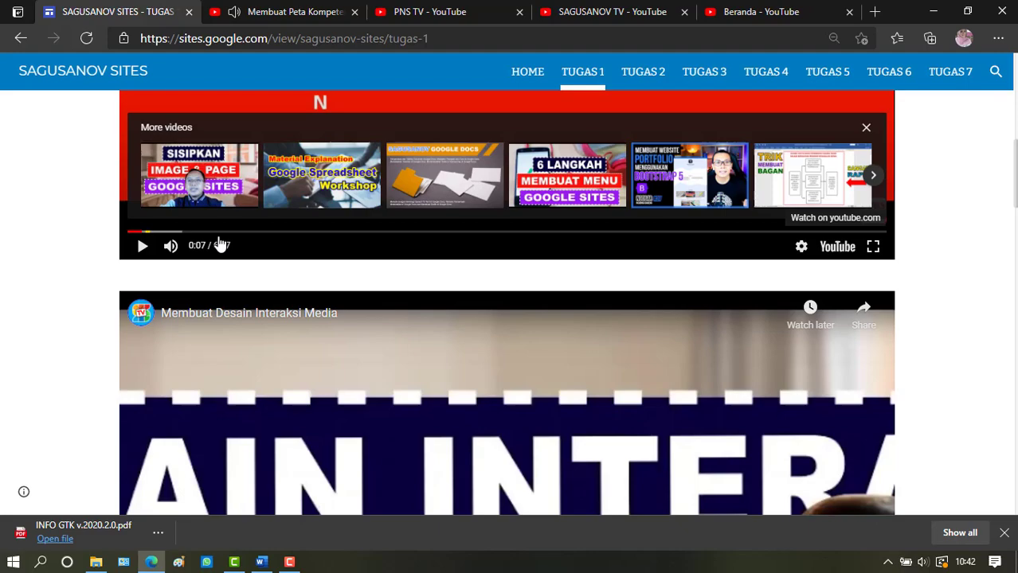
scroll(220, 252, "down", 4)
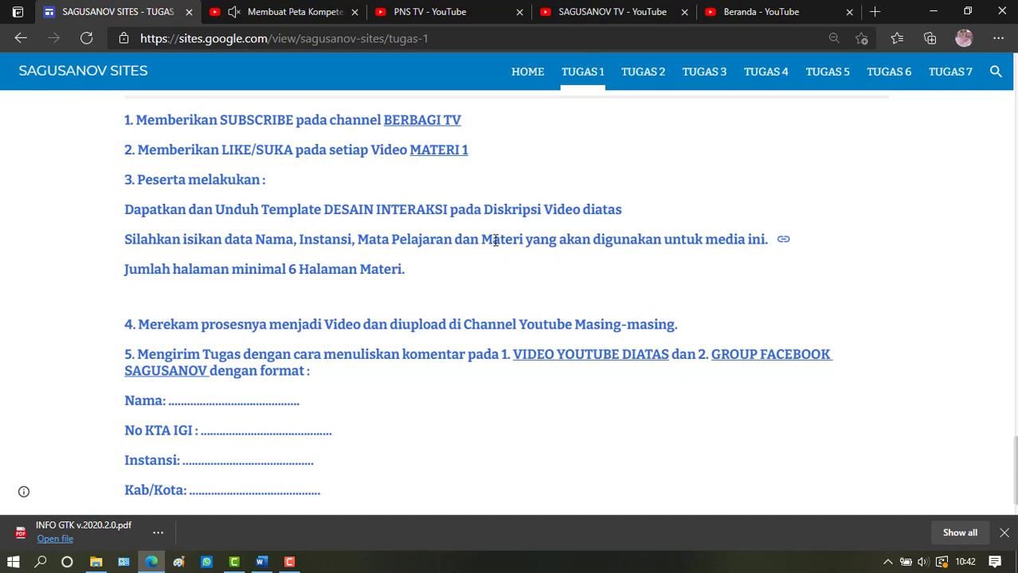
Step: Switch to the DESAIN INTERAKSI PESERTA document in Word and replace the NAMA LENGKAP dotted line with the participant's name and academic titles
left_click(264, 562)
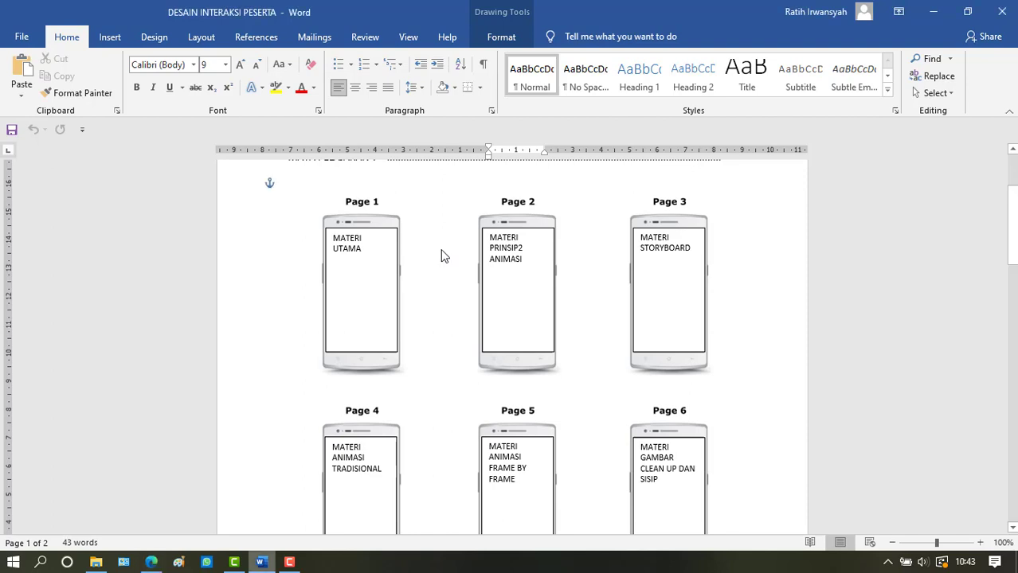
scroll(443, 255, "up", 3)
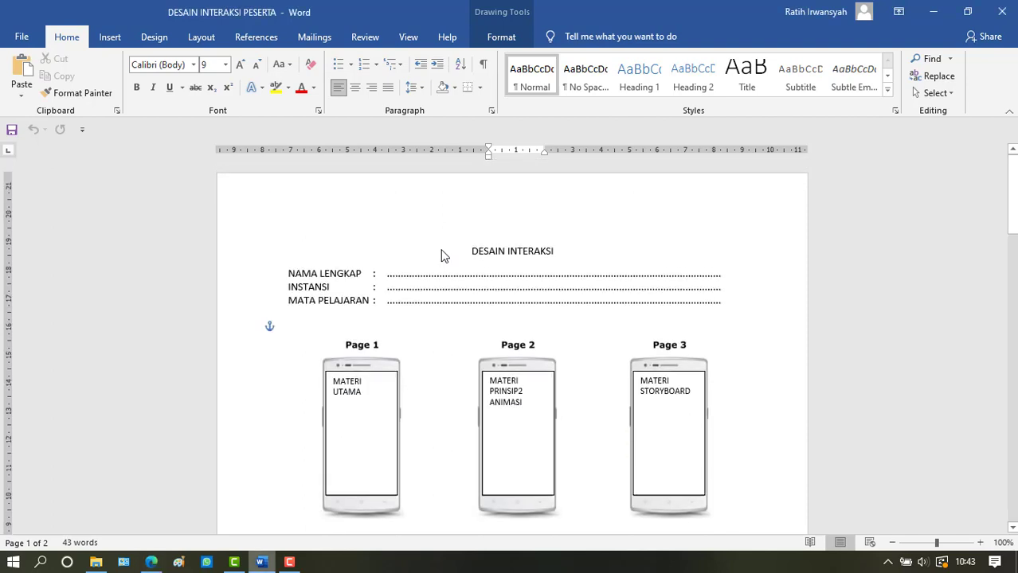
left_click(394, 277)
left_click(732, 275, "shift")
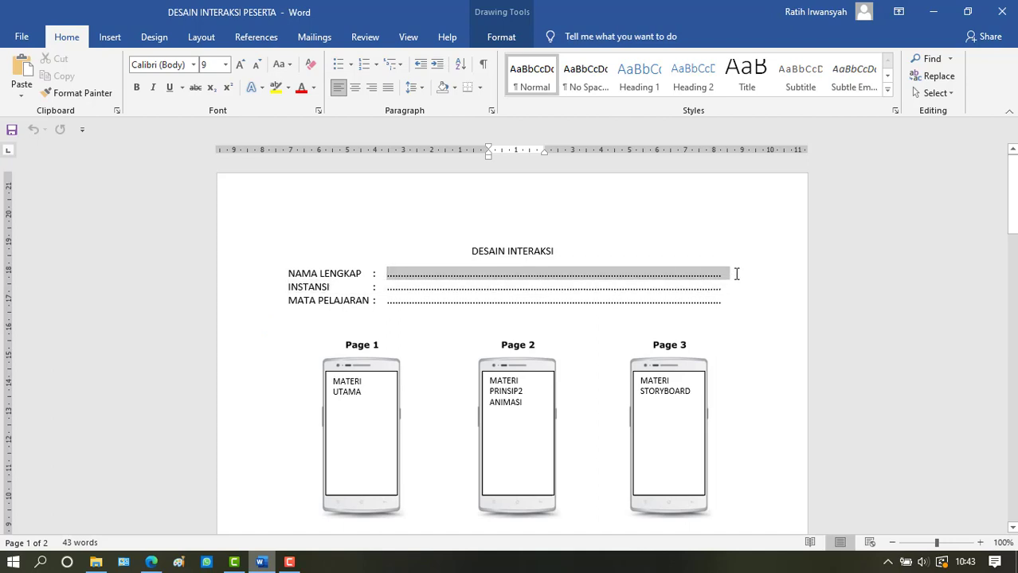
type("RATIH")
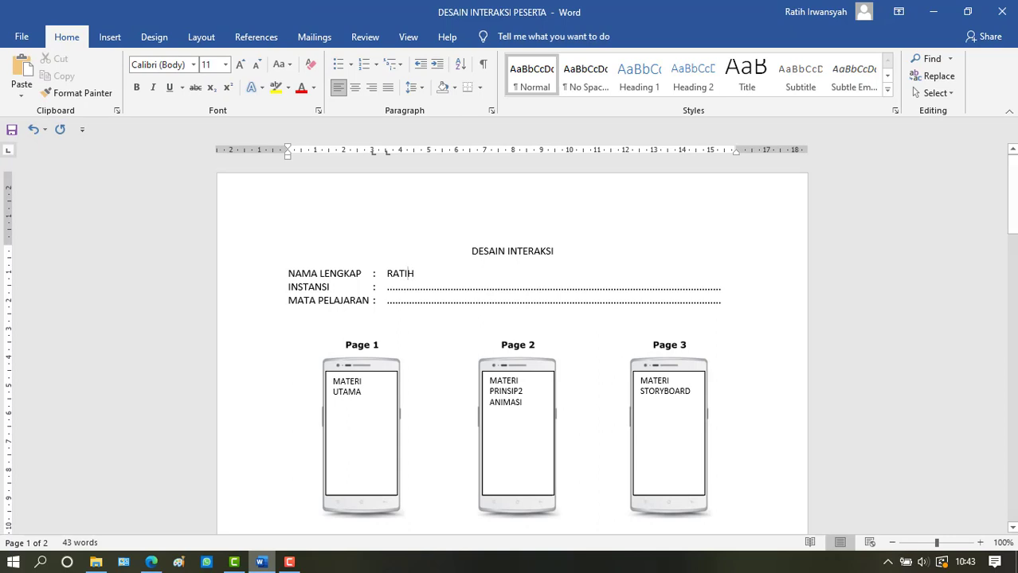
type(", S.Pd,")
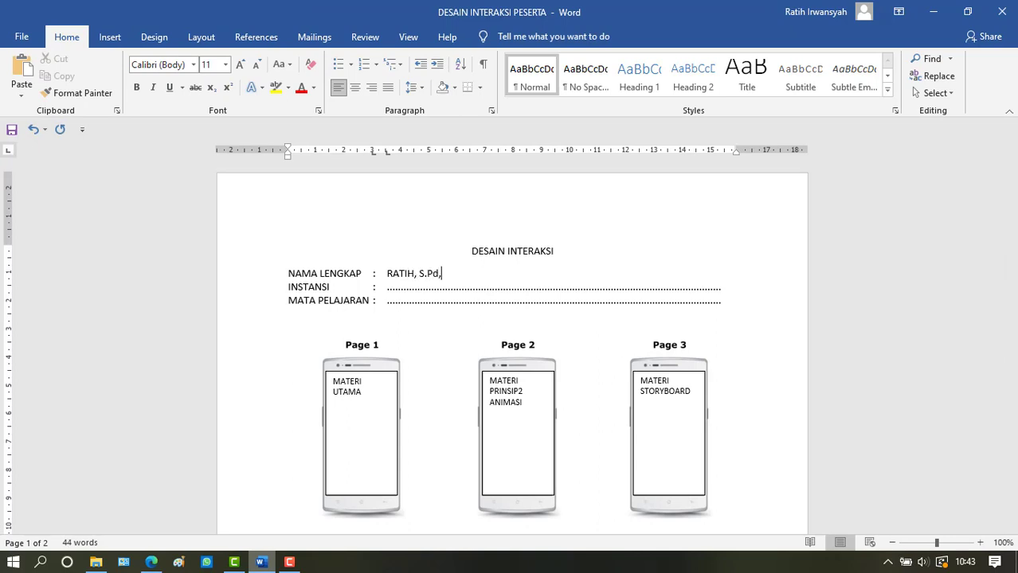
type(" M.Pd.T")
Step: Replace the INSTANSI dotted line with "SMAN 1 SUMATERA BARAT"
left_click(723, 288)
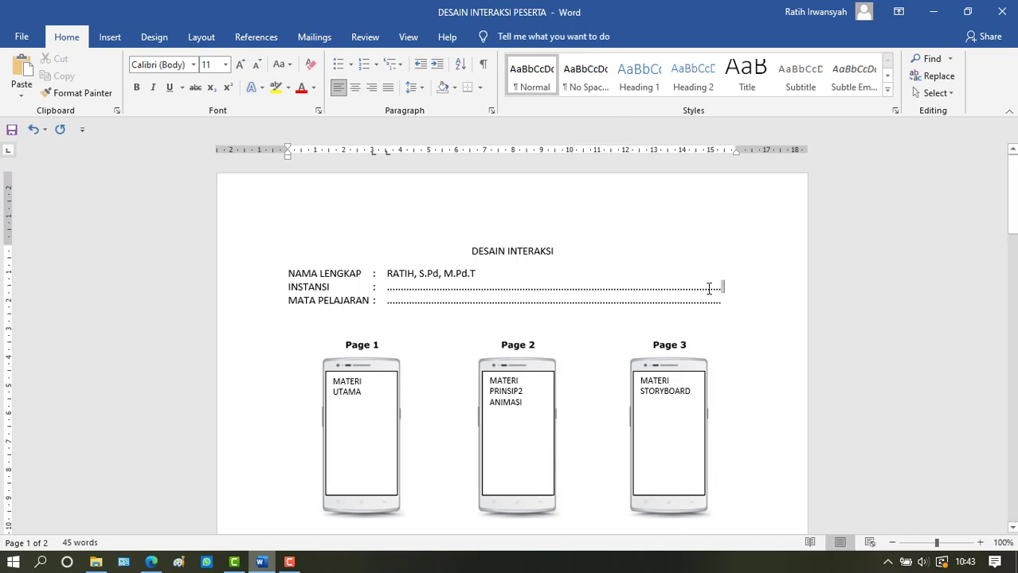
left_click_drag(709, 288, 372, 290)
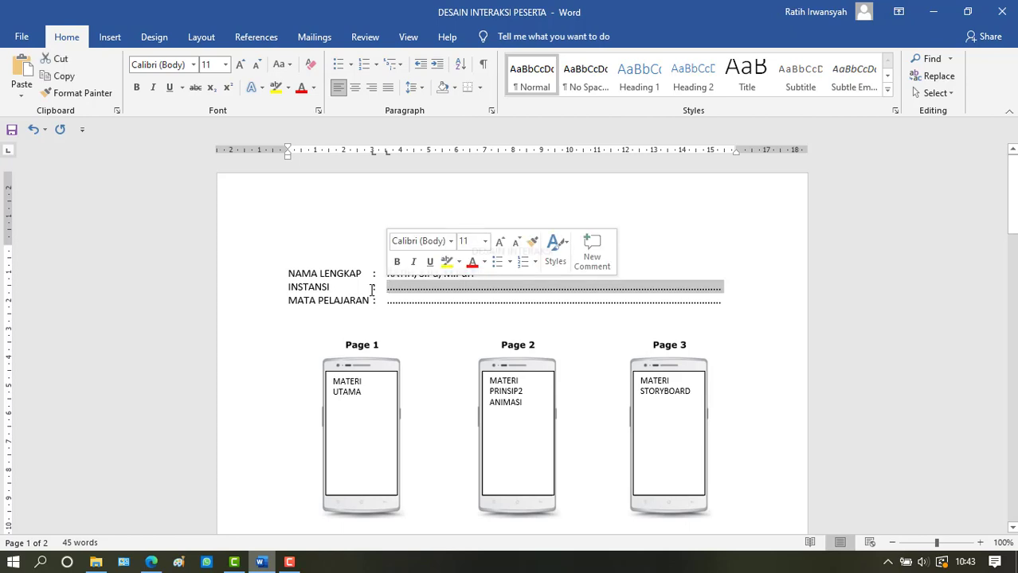
type("SMAN 1")
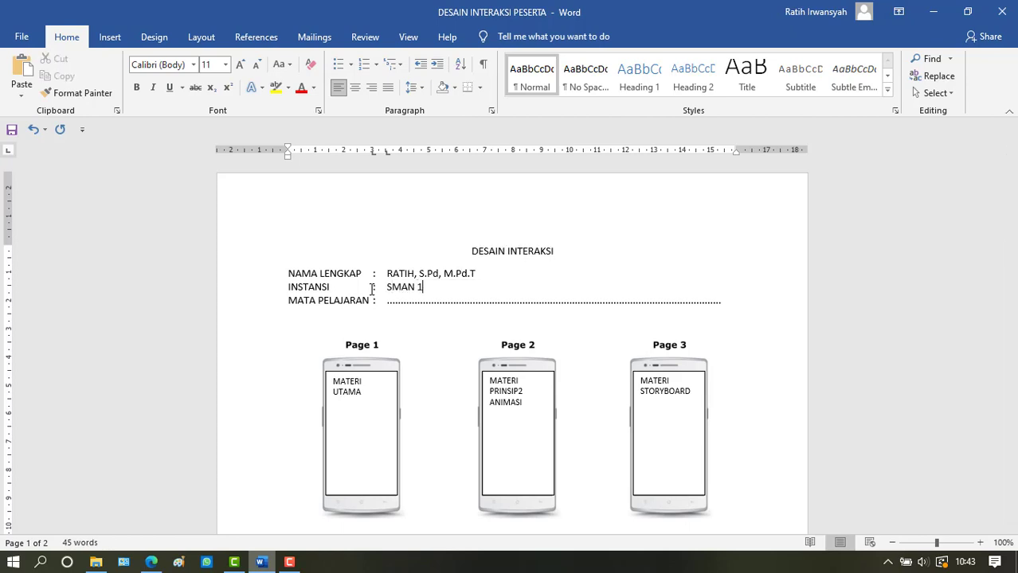
type(" SUMATERA BARAT")
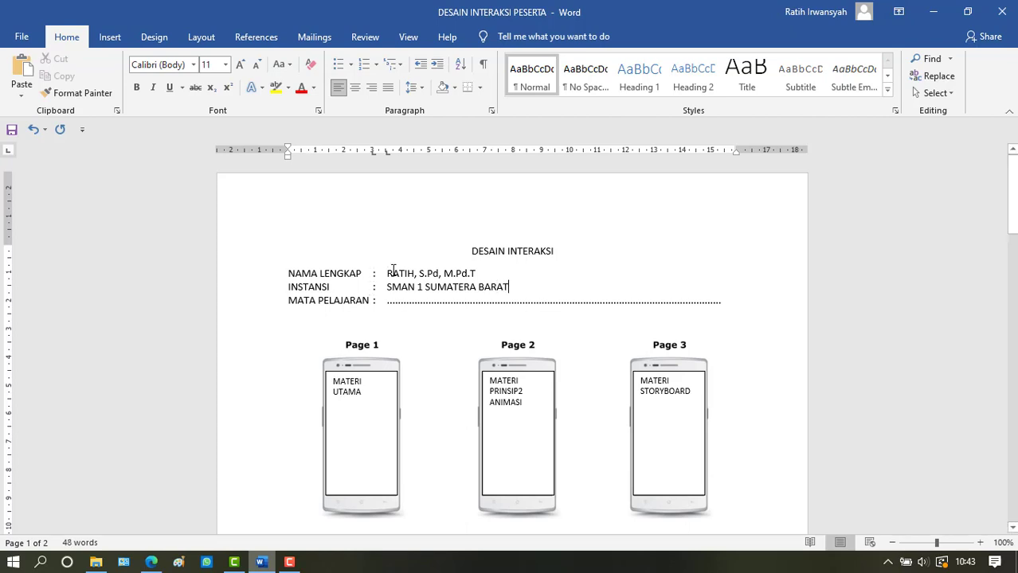
Step: Replace the MATA PELAJARAN dotted line with "TIK (TEKNOLOGI INFORMASI DAN KOMUNIKASI)"
left_click(727, 306)
left_click(390, 302, "shift")
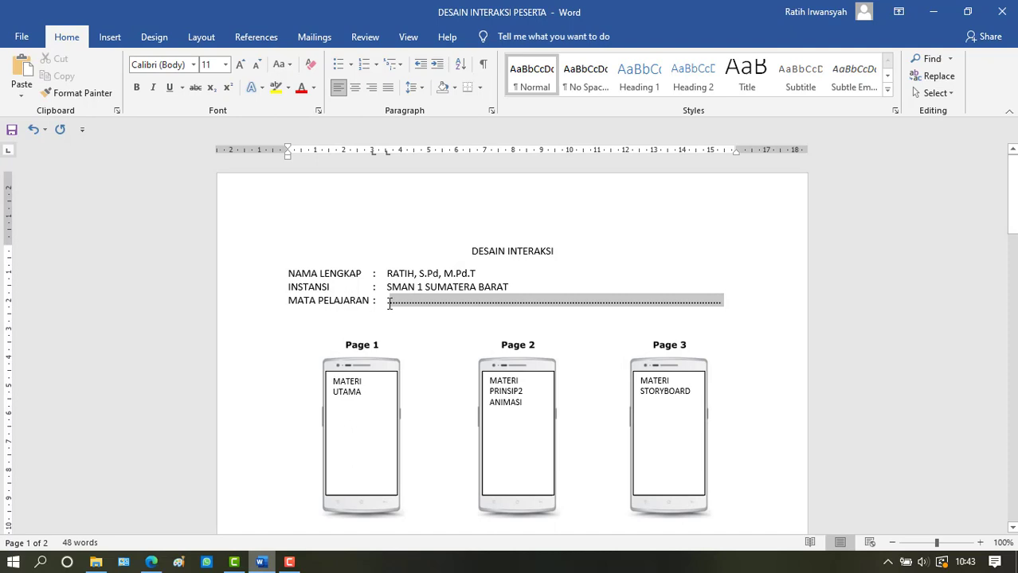
left_click_drag(387, 303, 384, 303)
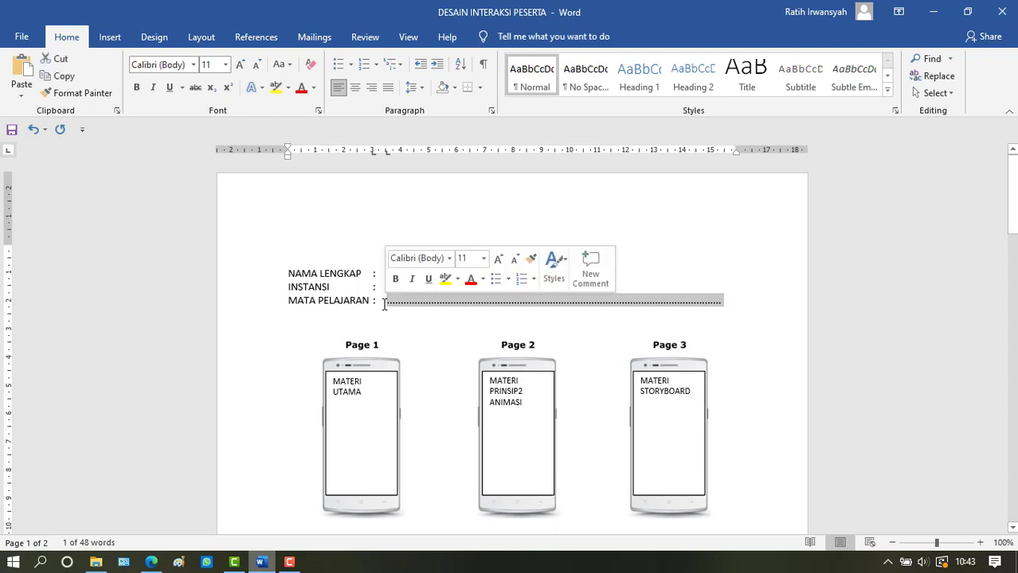
type("TIK")
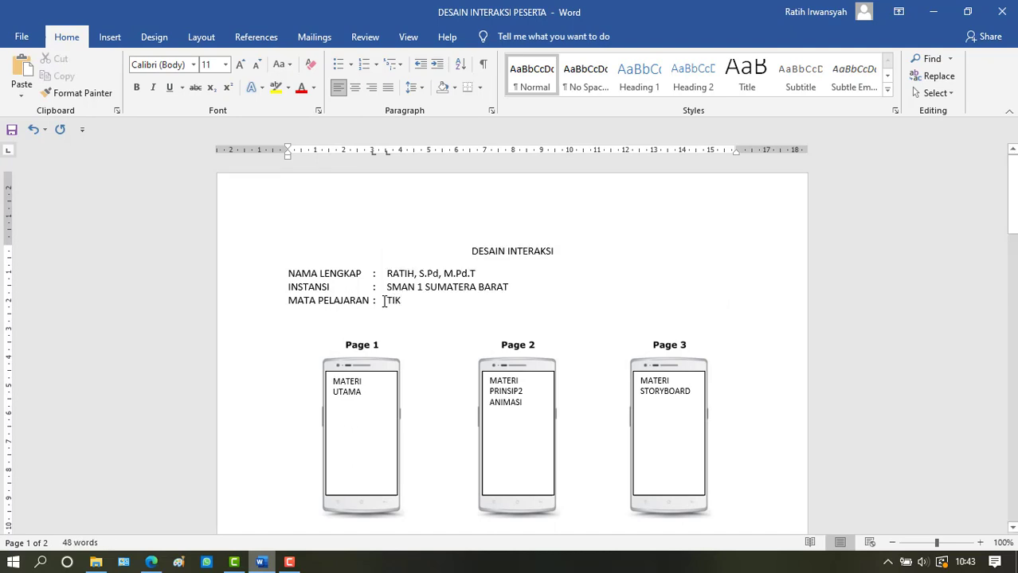
type(" TEKNOLOG")
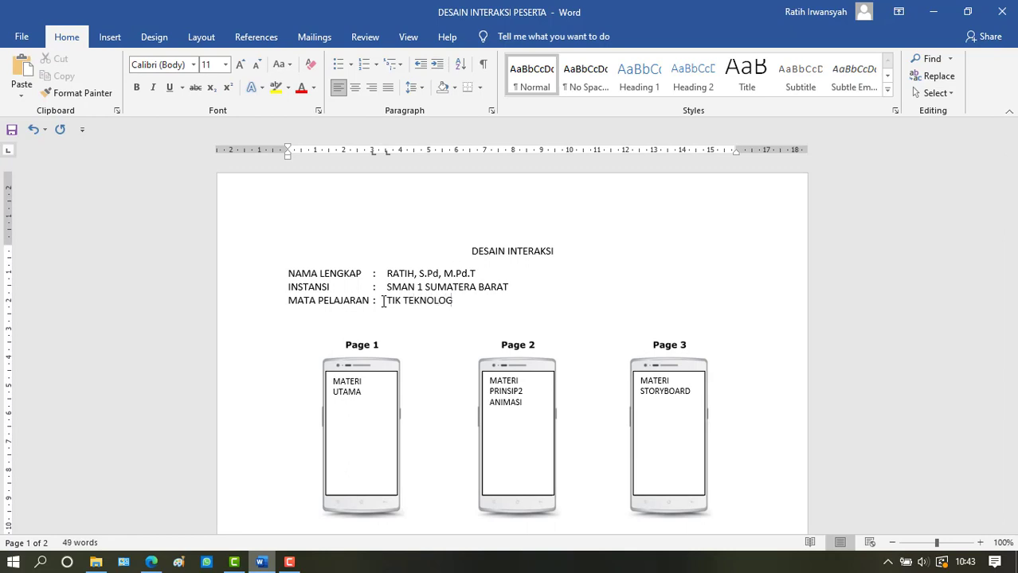
type("I INFORMASI DAN KO")
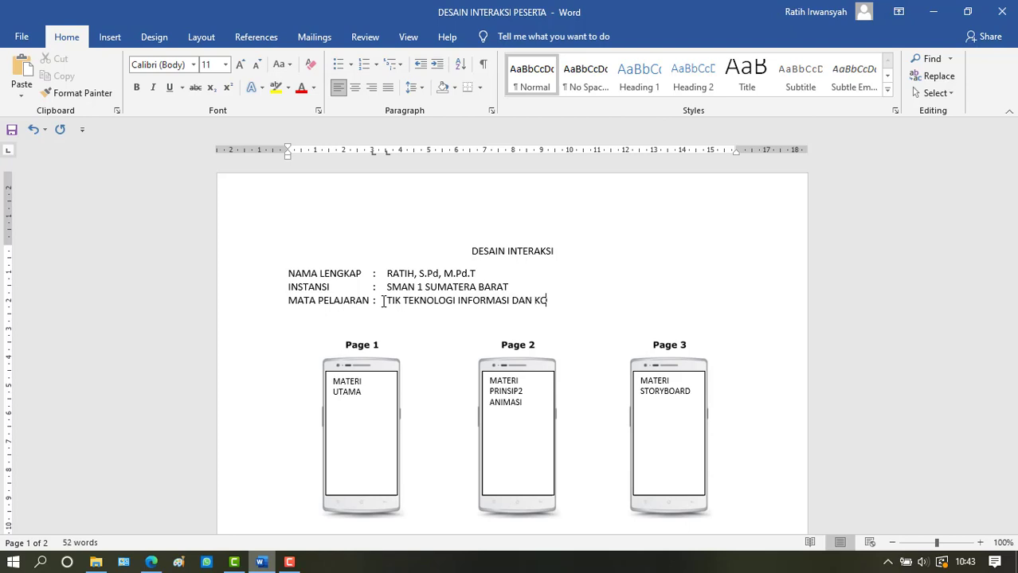
type("MUNIKASI")
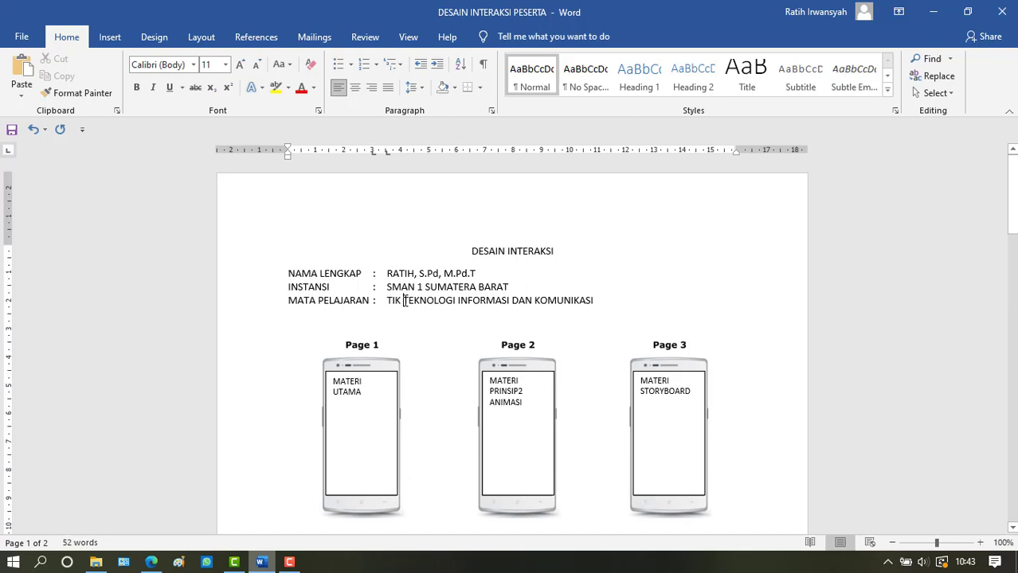
left_click(404, 301)
type("(")
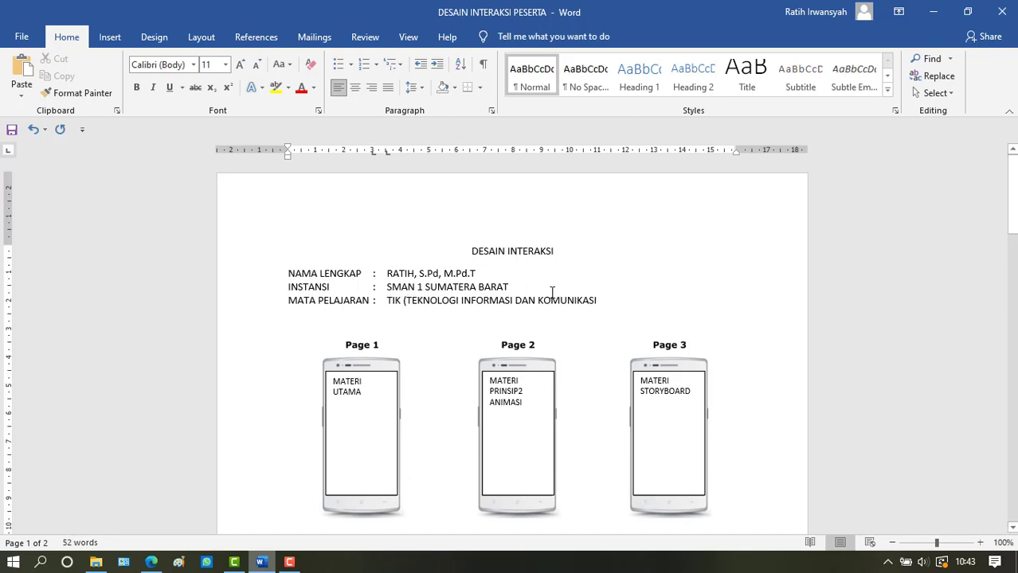
left_click(609, 300)
type(")")
Step: Replace the text in the Page 1 phone frame with "DESAIN WEB STATIS DAN HTML"
left_click_drag(368, 392, 333, 379)
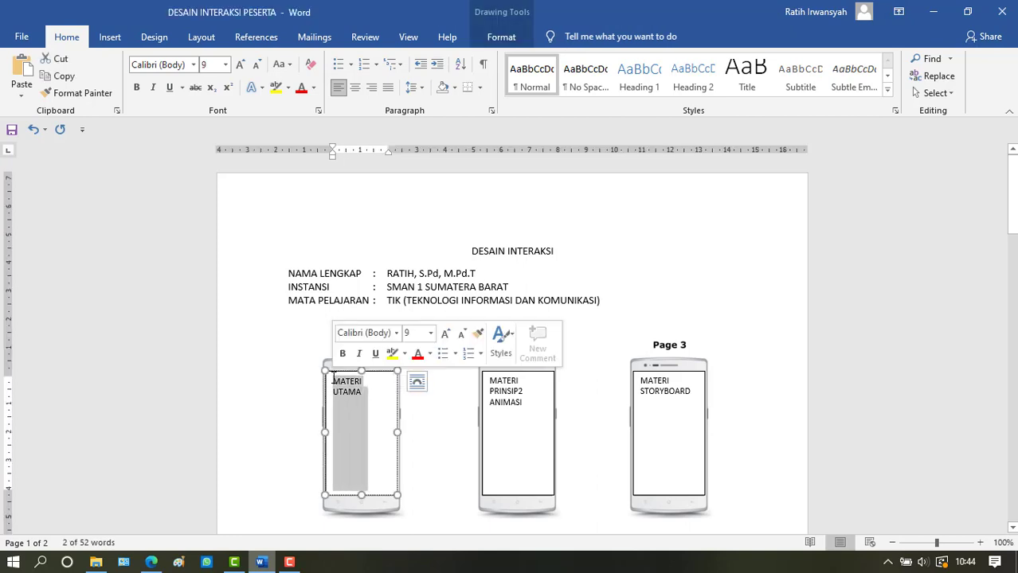
type("DESAIN ")
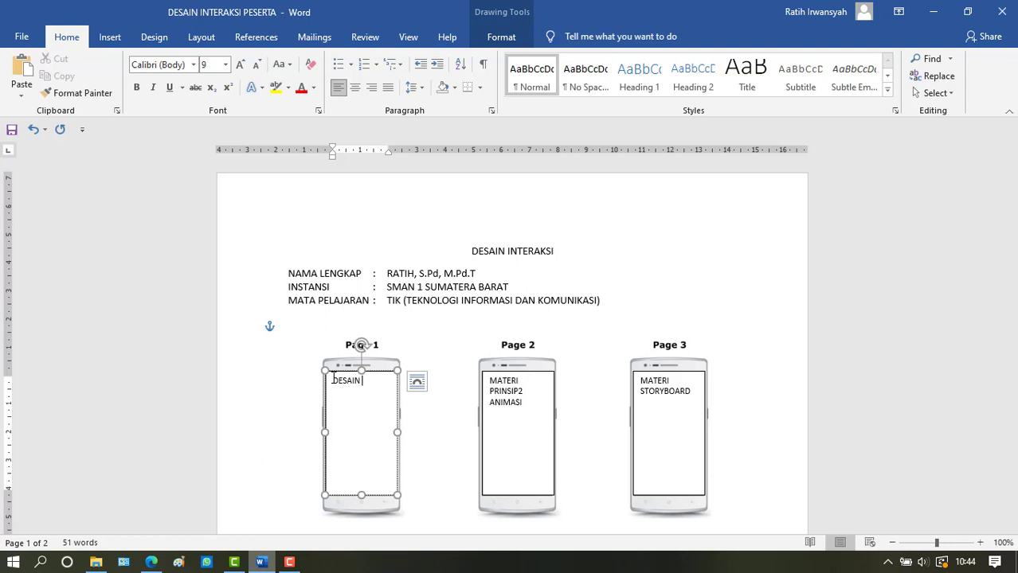
type("WEB STATIS D")
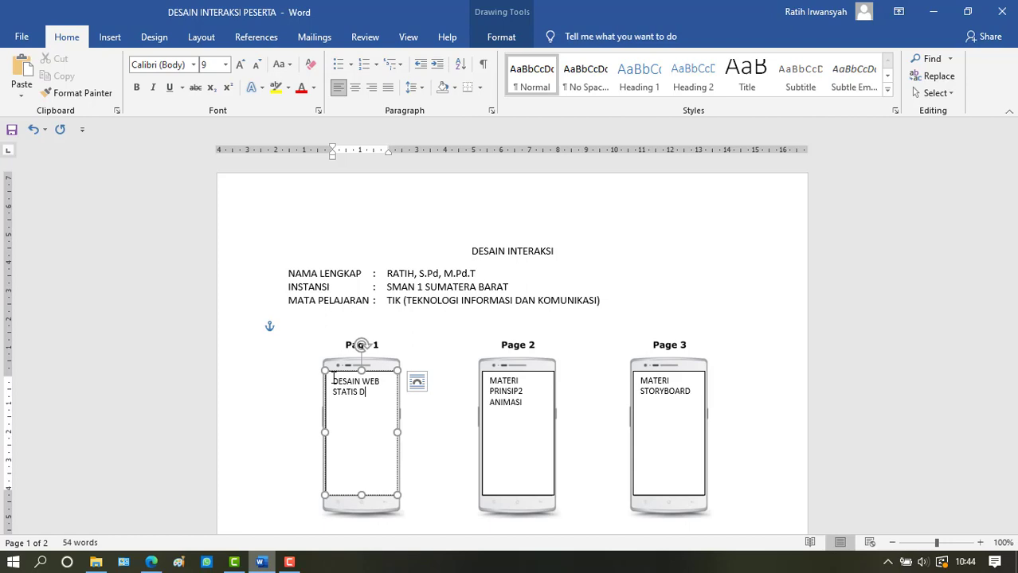
type("AN HTML")
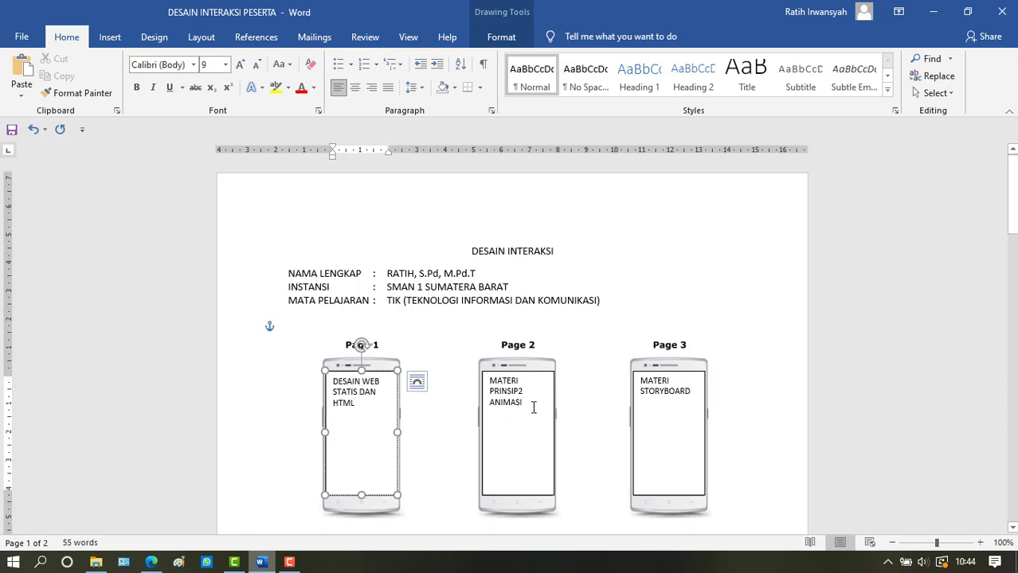
Step: Replace the text in the Page 2 phone frame with "KONSEP DASAR DAN TEKNOLOGI WEB"
left_click_drag(531, 406, 485, 385)
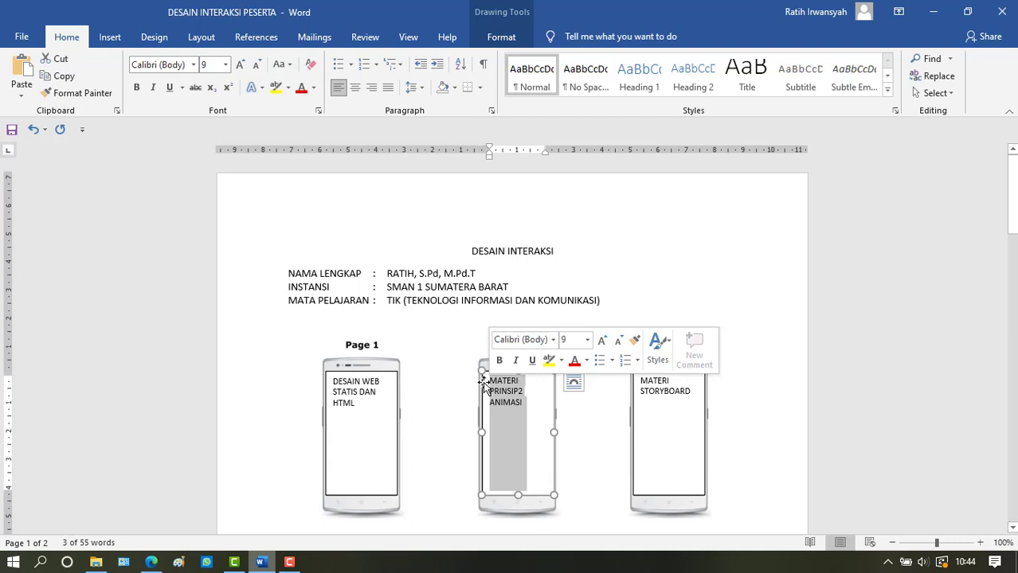
type("KO")
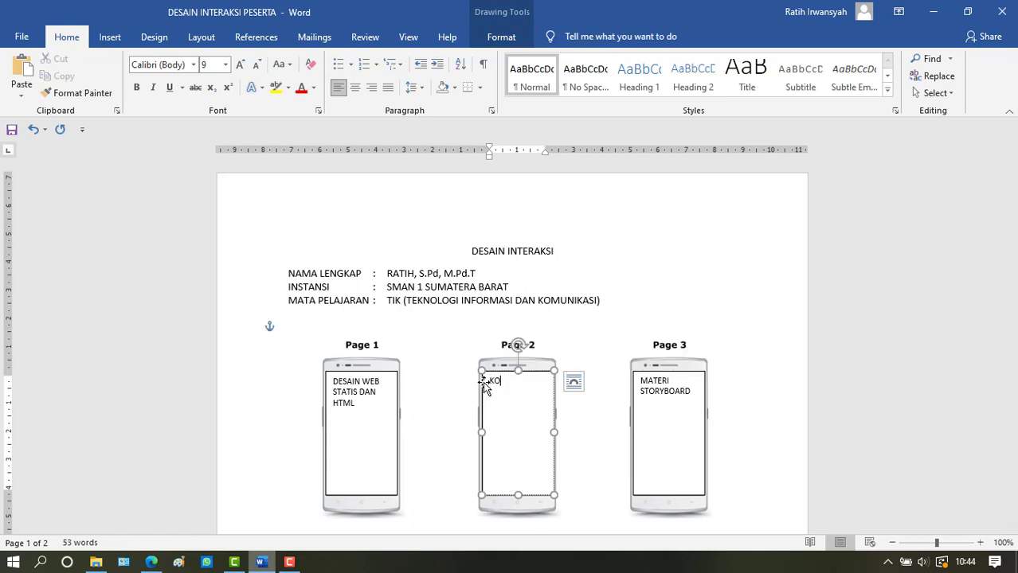
type("NSEP DASAR DAN TEKNOLOGI ")
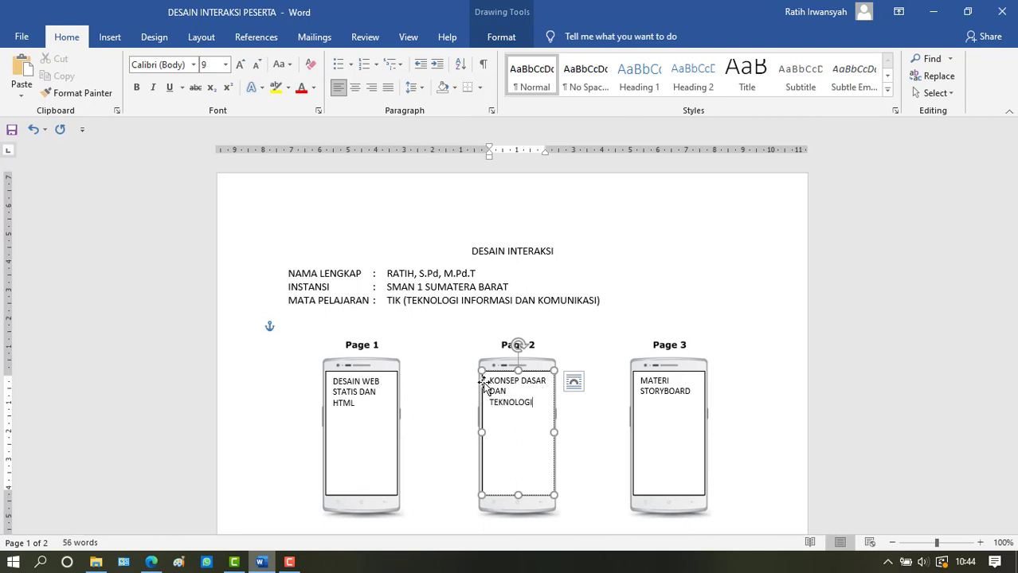
type("WEB")
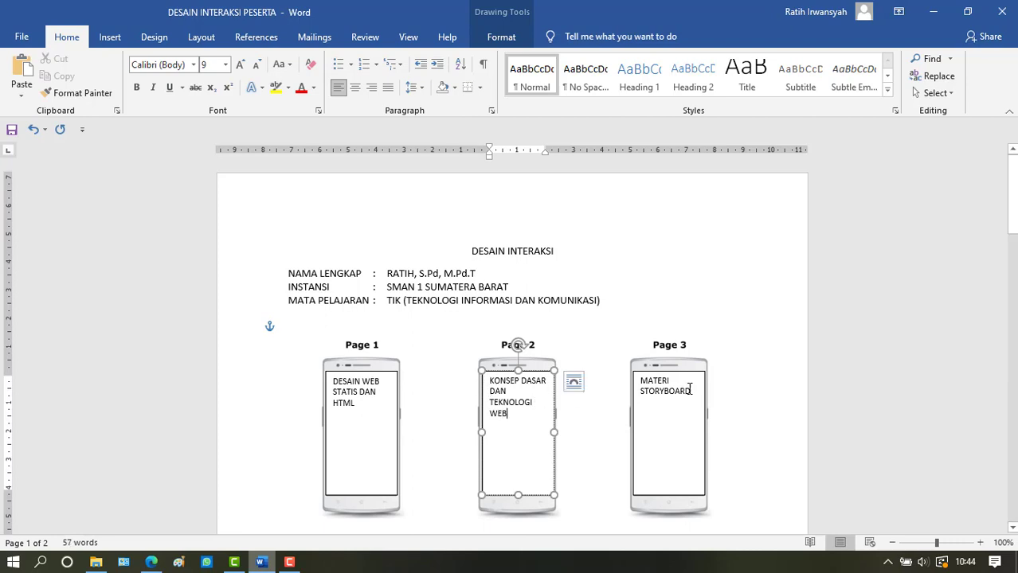
Step: Replace the text in the Page 3 phone frame with "PERSIAPAN PEMBUATAN WEB"
left_click_drag(689, 388, 645, 384)
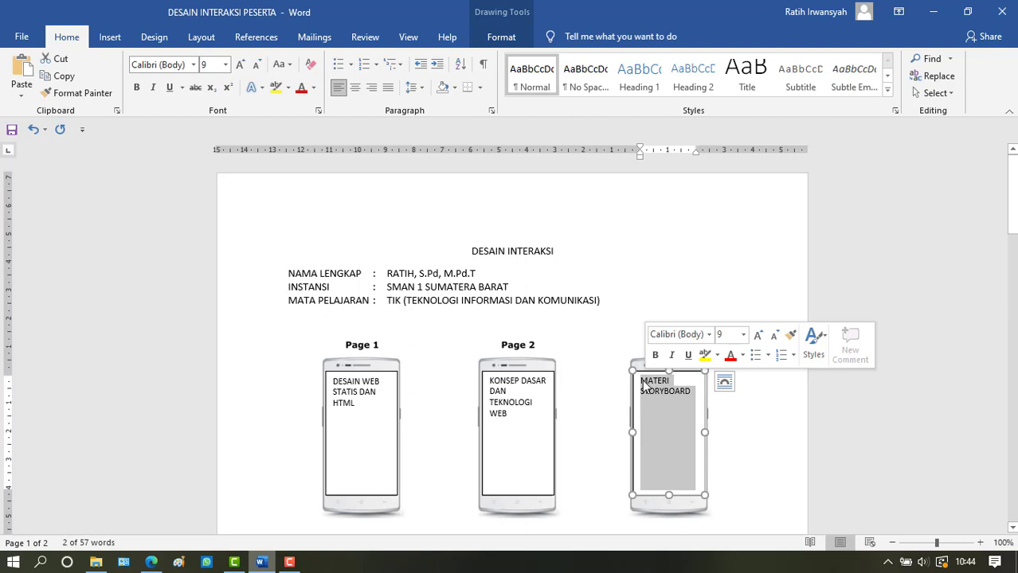
key("BackSpace")
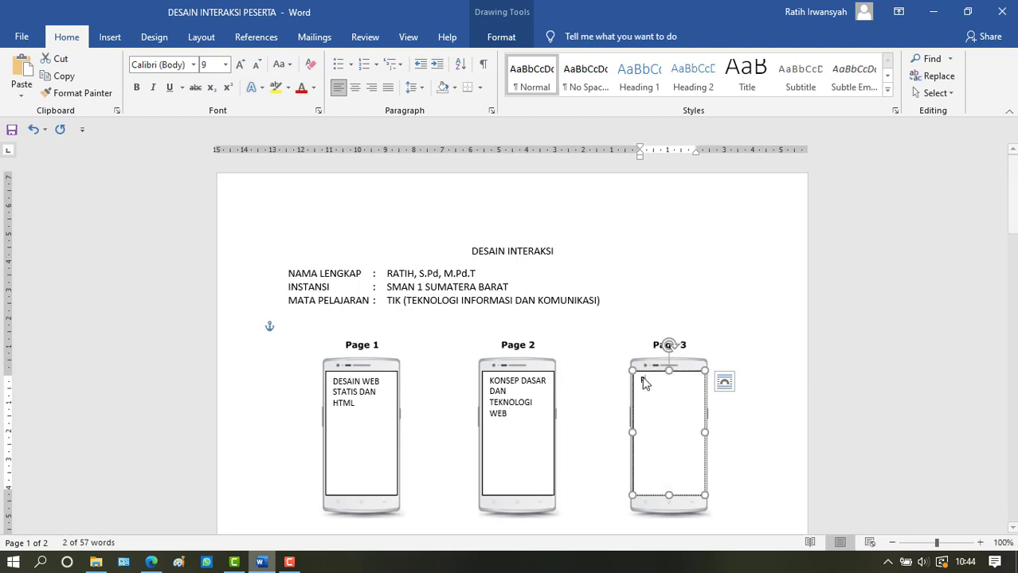
type("PERSIAPA")
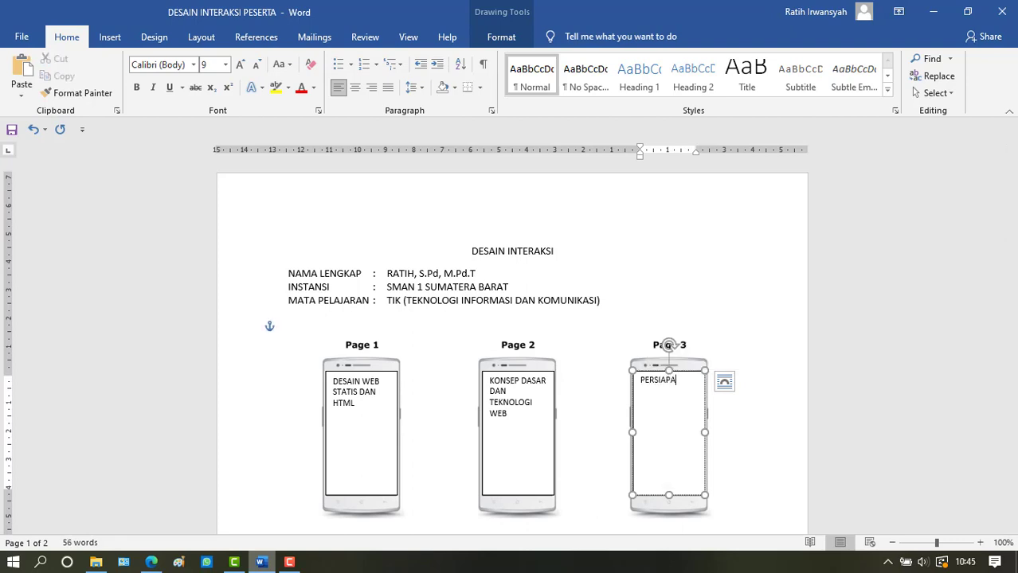
type("N PEMBUATAN WEB")
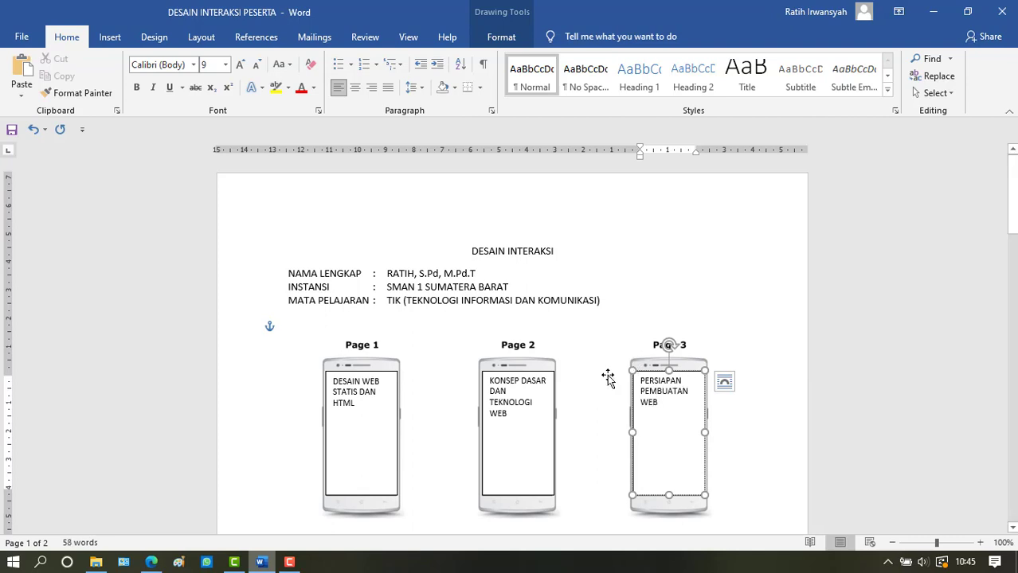
Step: Replace the text in the Page 4 phone frame with "MEMBUAT DAN MENGUJI HALAMAN WEB"
scroll(486, 369, "down", 5)
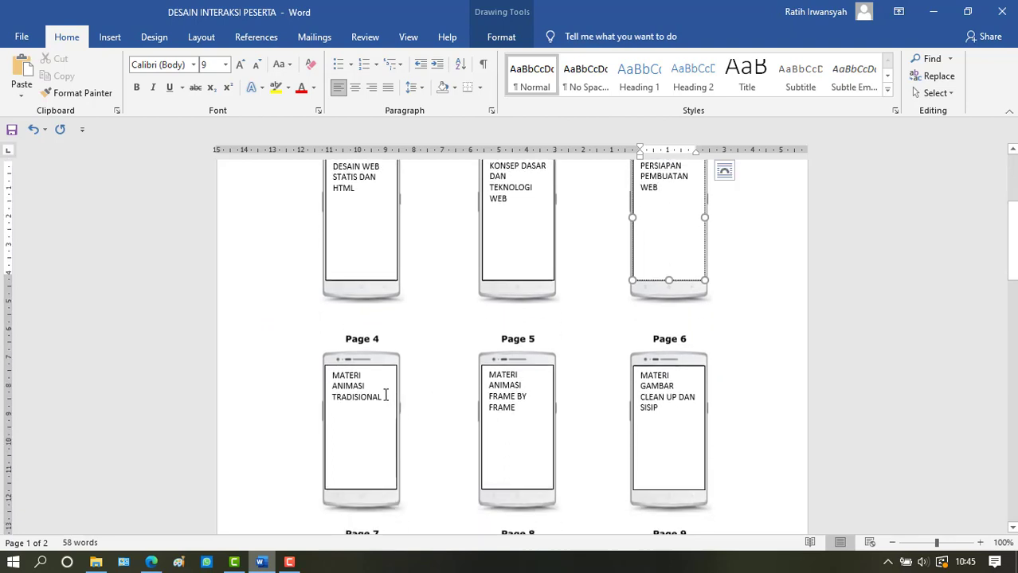
left_click_drag(387, 396, 329, 374)
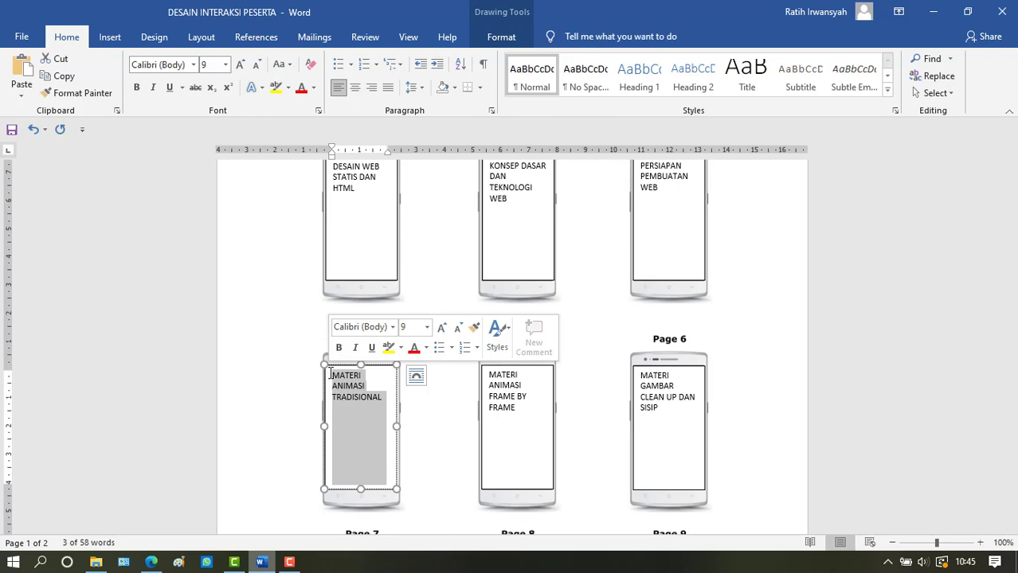
type("MEM")
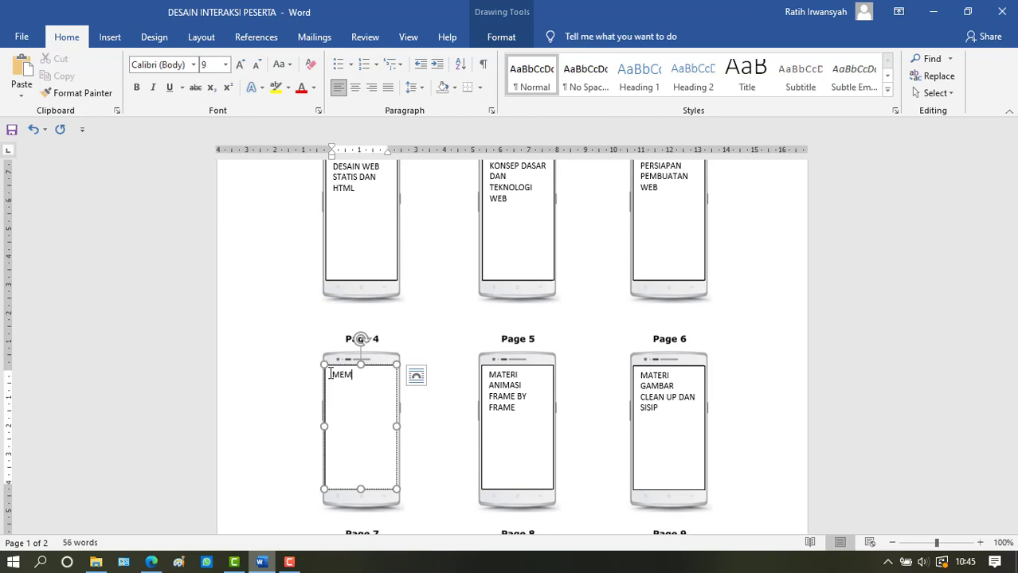
type("BUAT DAN MENGUJI")
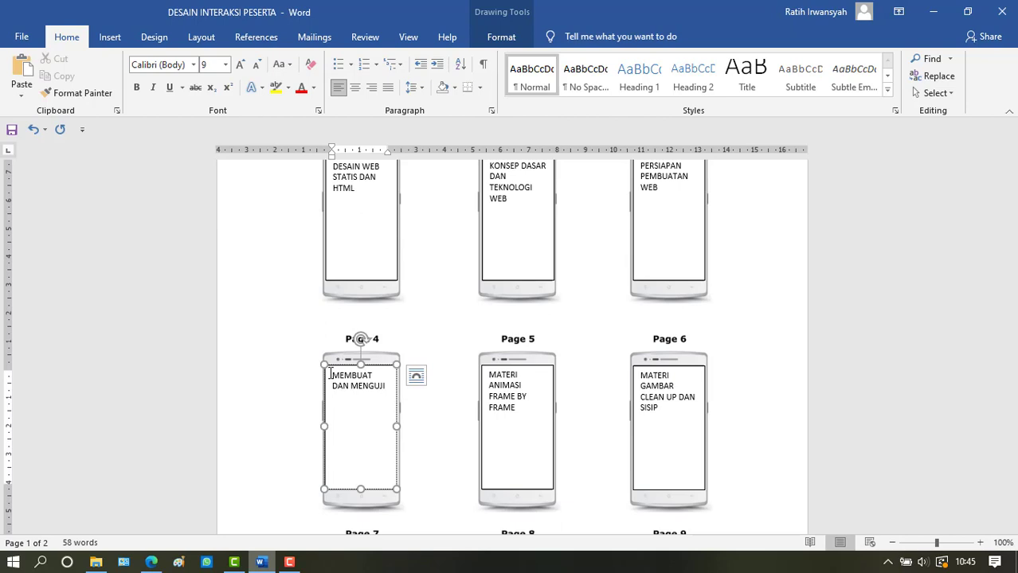
type(" HALAMAN WEB")
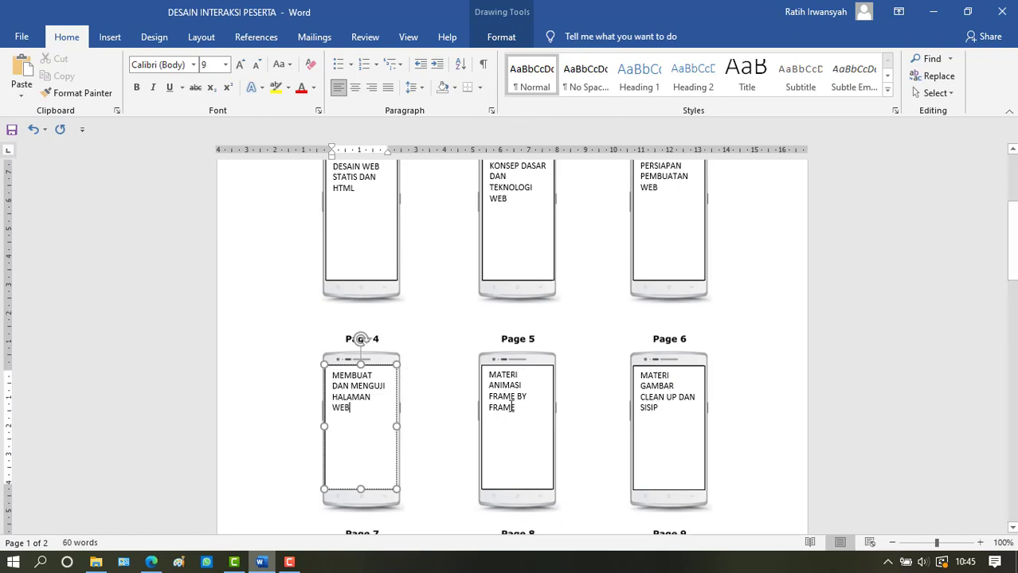
Step: Replace the text in the Page 5 phone frame with "HTML"
left_click_drag(512, 407, 492, 372)
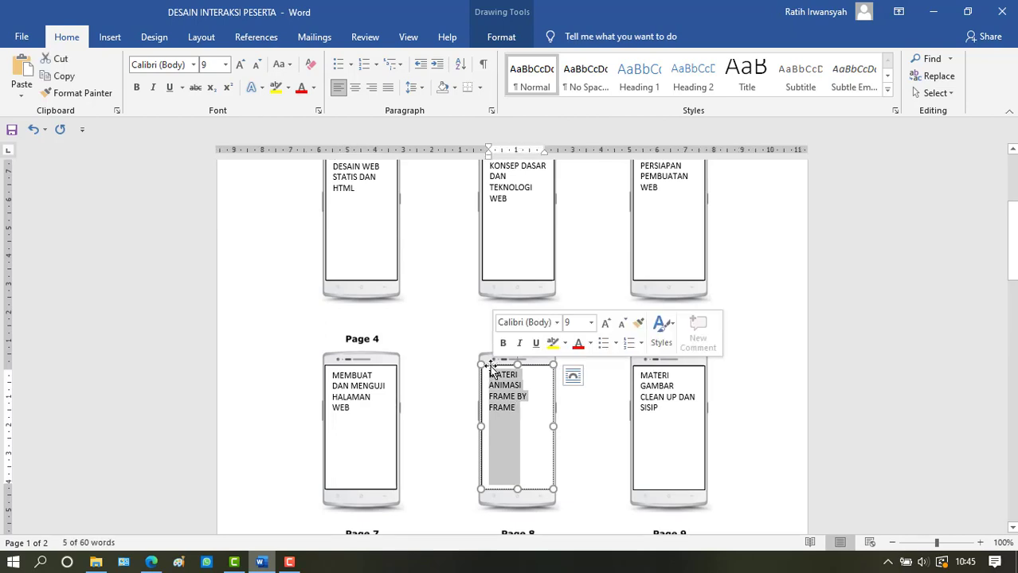
key("Delete")
type("HTML")
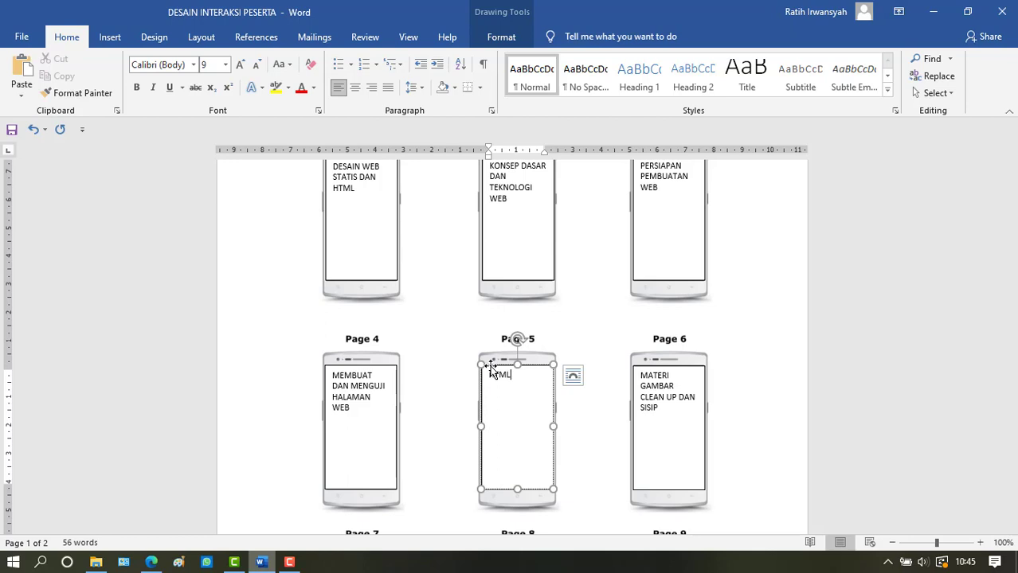
Step: Replace the text in the Page 6 phone frame with "RINGKASAN"
left_click(652, 408)
left_click_drag(651, 483, 641, 382)
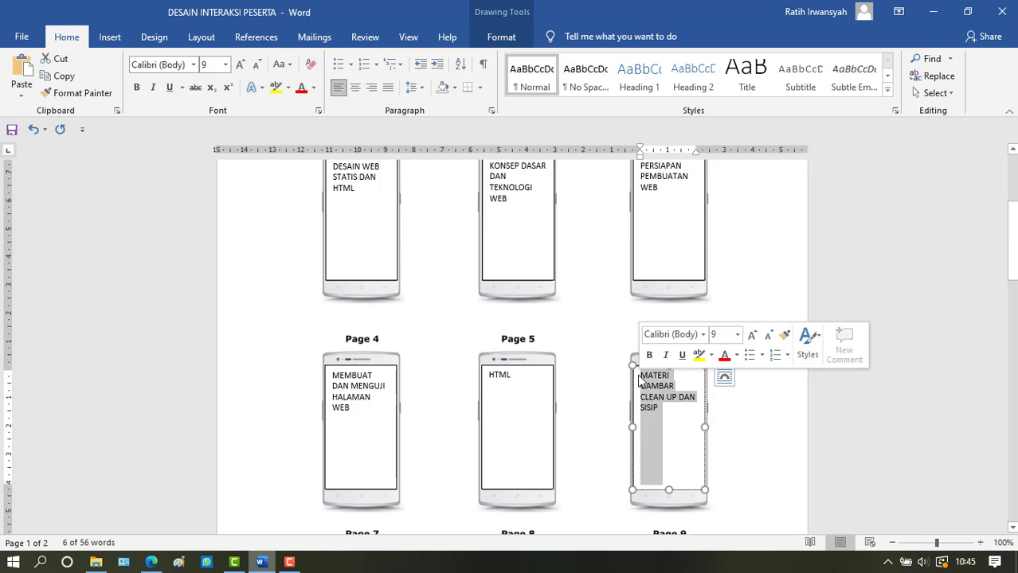
type("RINGK")
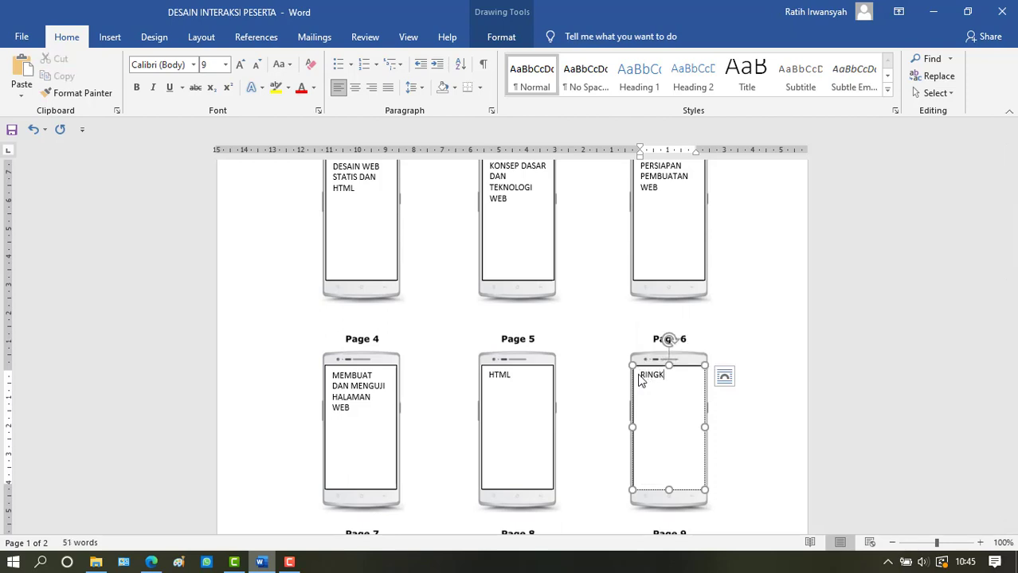
type("ASAN")
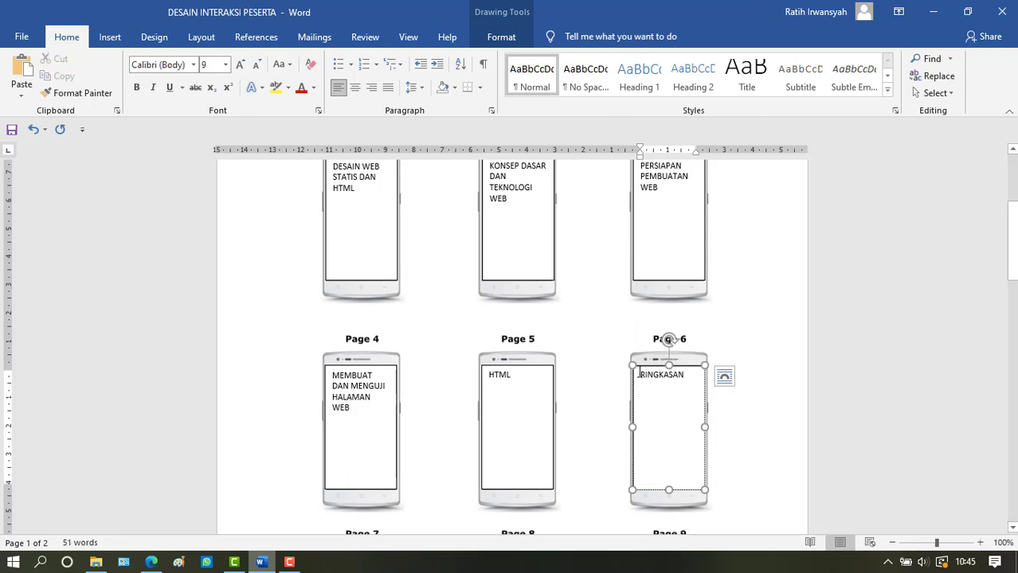
Step: Replace the text in the Page 7 phone frame with "SOAL-SOAL LATIHAN"
scroll(538, 411, "down", 5)
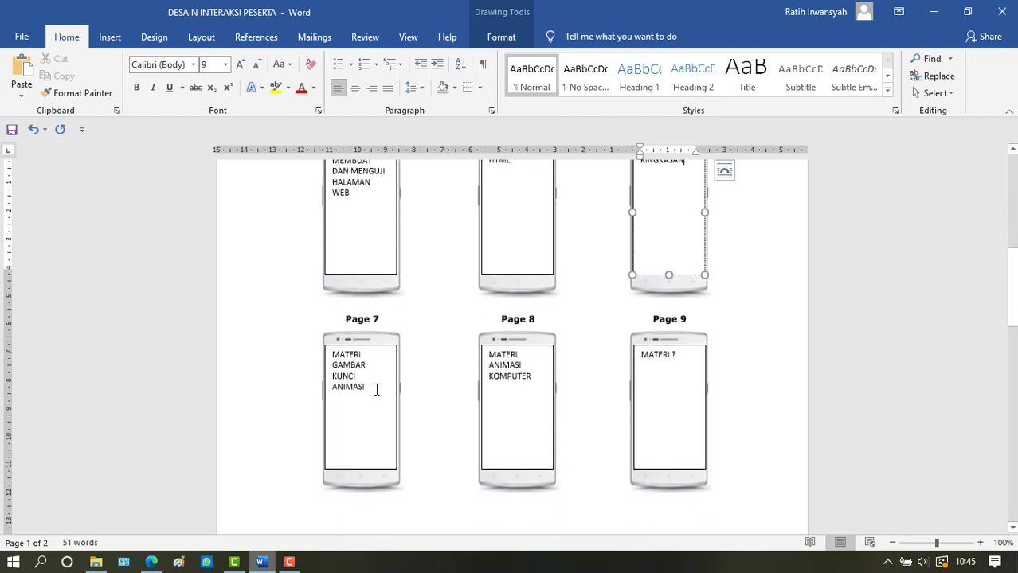
left_click(363, 387)
left_click_drag(362, 387, 340, 360)
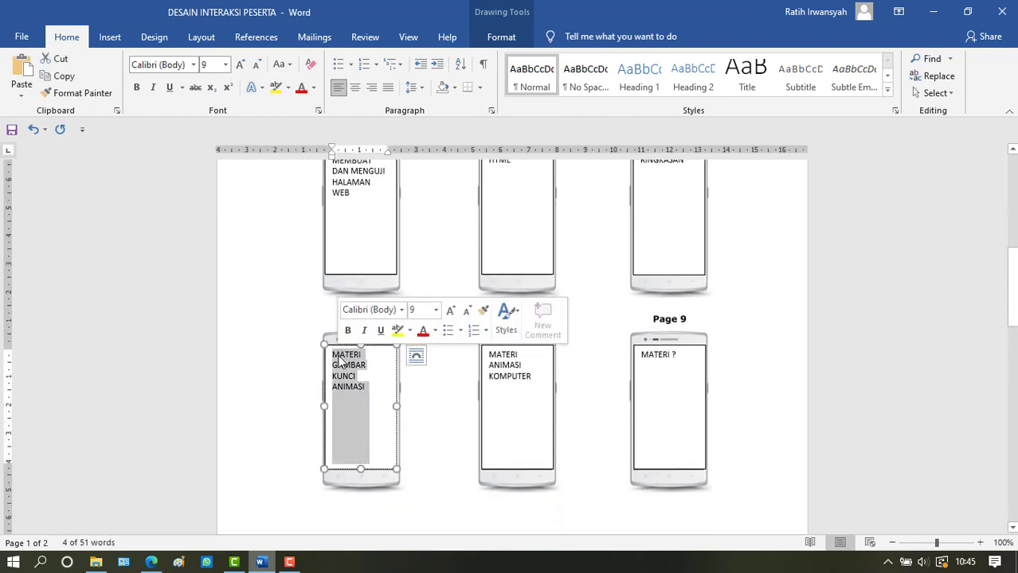
type("SO")
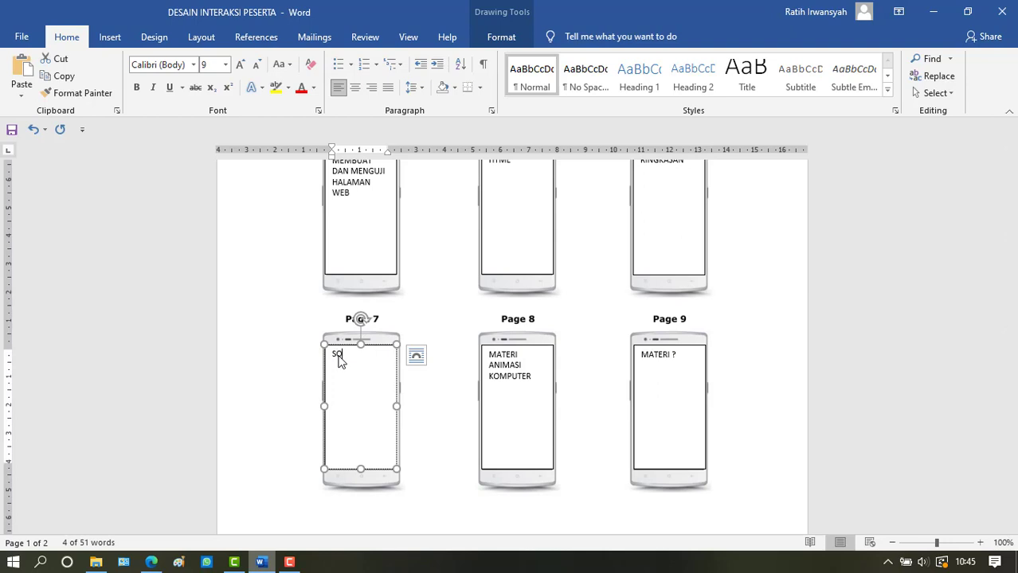
type("AL-SOA")
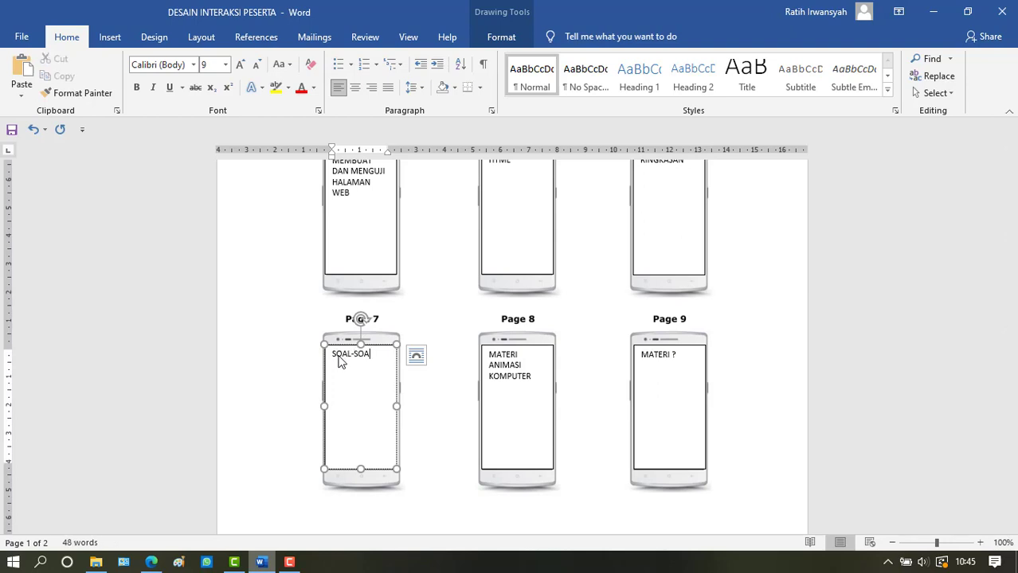
type("L LATIHAN")
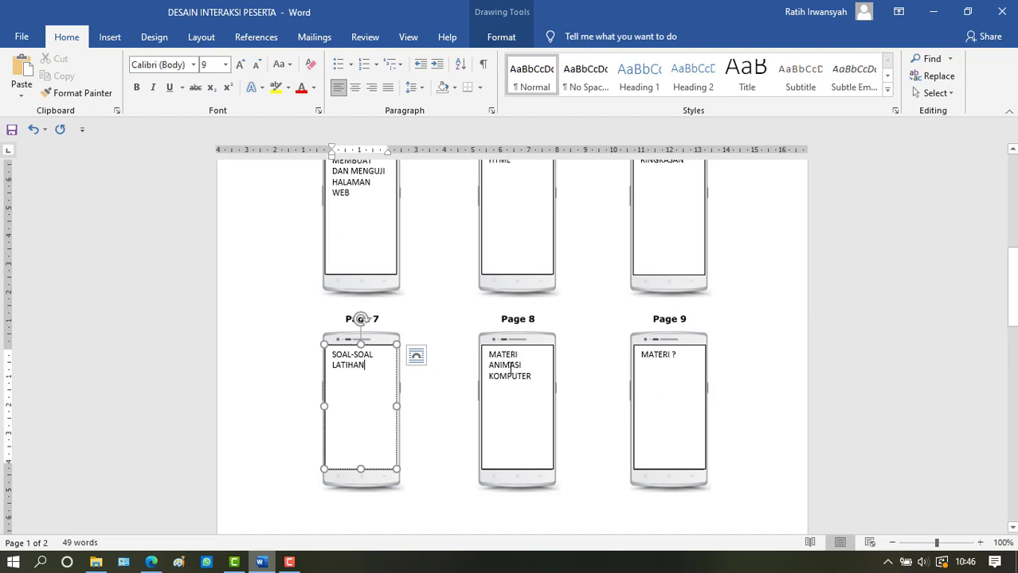
Step: Replace the text in the Page 8 phone frame with "DAFTAR PUSTAKA"
left_click_drag(532, 464, 481, 353)
type("D")
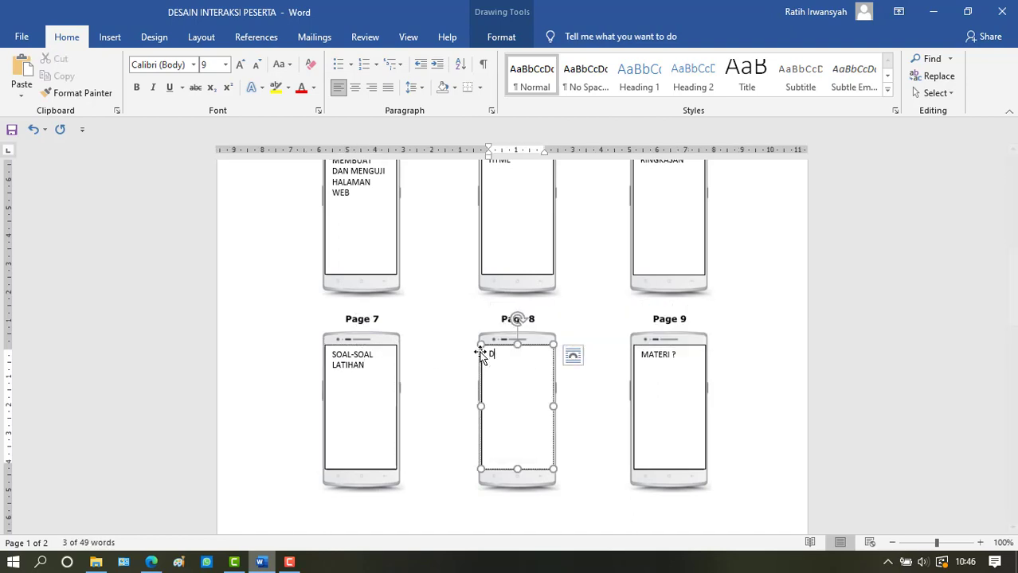
type("AFTAR ")
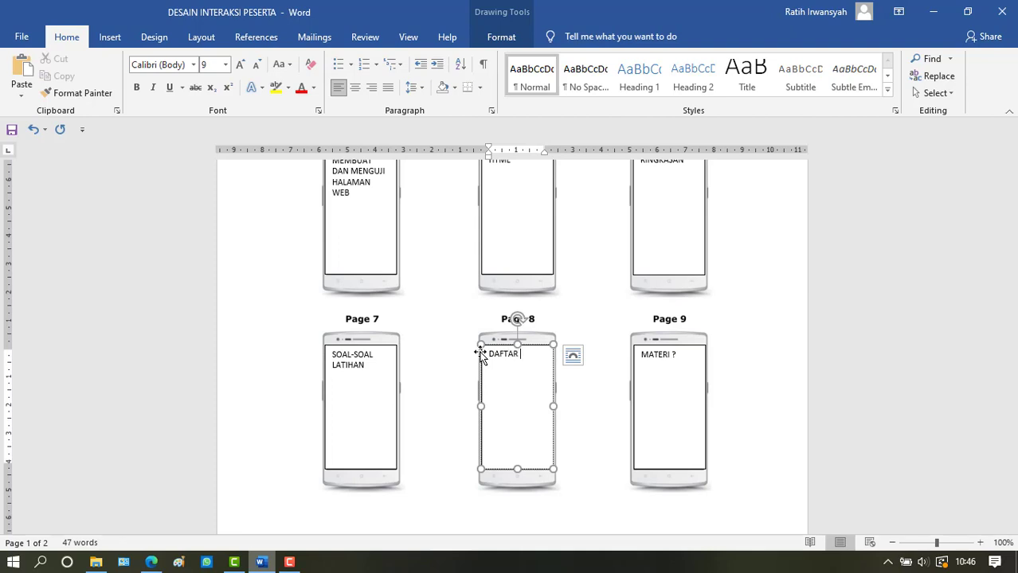
type("PUSTAKA")
Step: Review the participant details, the topics in the Page 1 to Page 9 phone frames and the arrows linking the pages
scroll(547, 367, "down", 1)
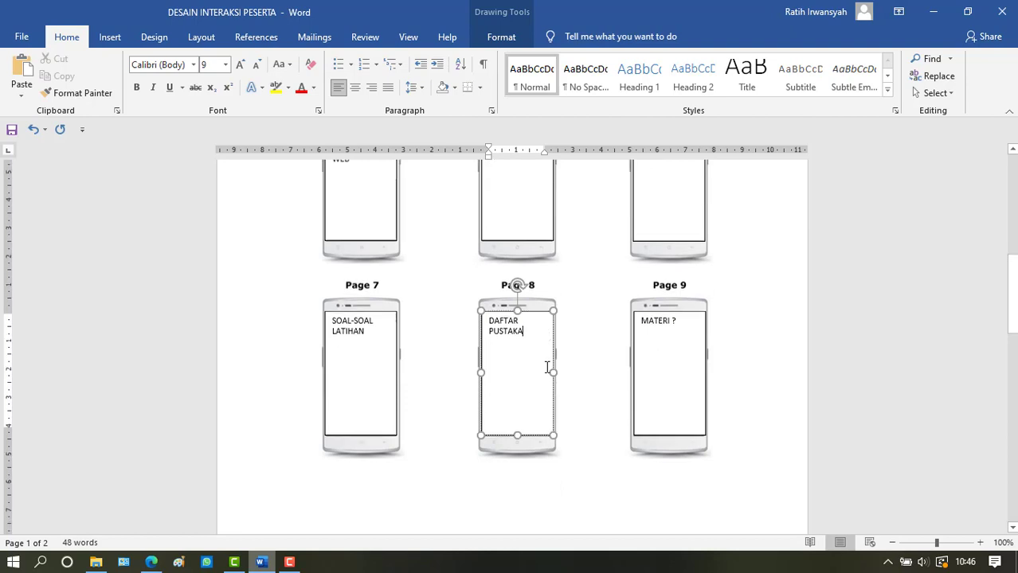
scroll(547, 367, "down", 4)
scroll(547, 368, "up", 10)
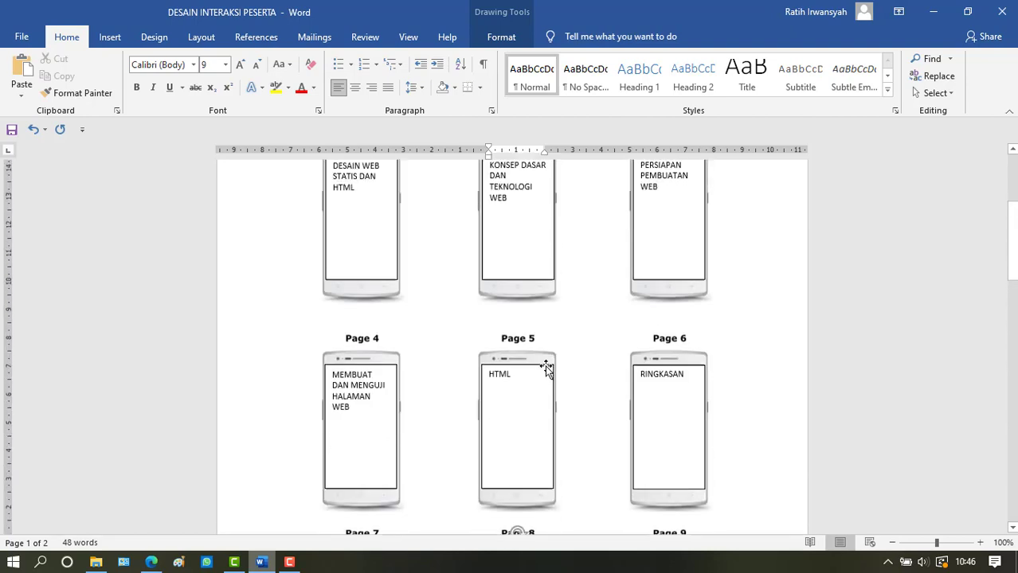
scroll(547, 367, "up", 5)
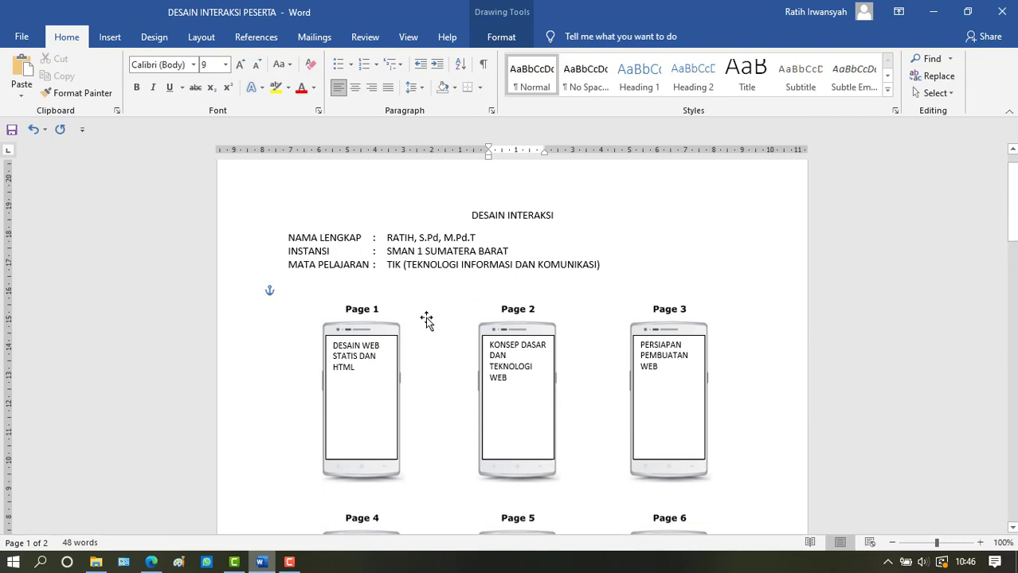
scroll(426, 320, "down", 2)
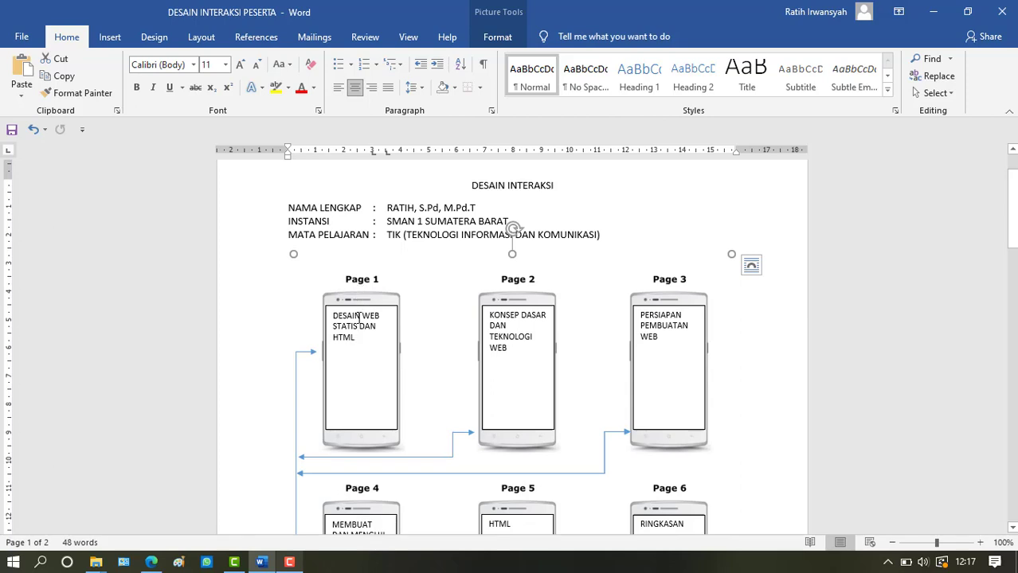
scroll(358, 315, "down", 2)
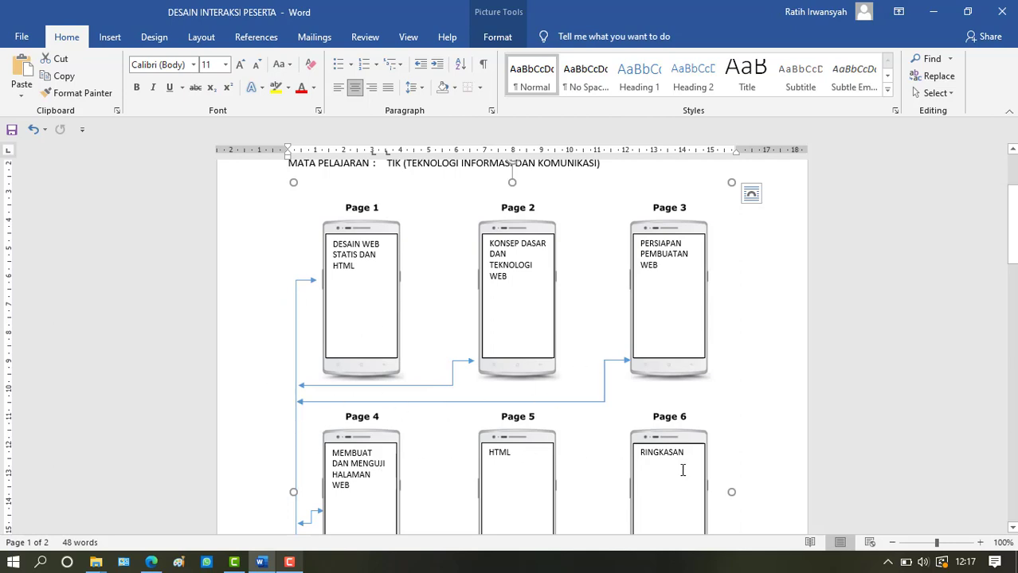
scroll(682, 470, "down", 4)
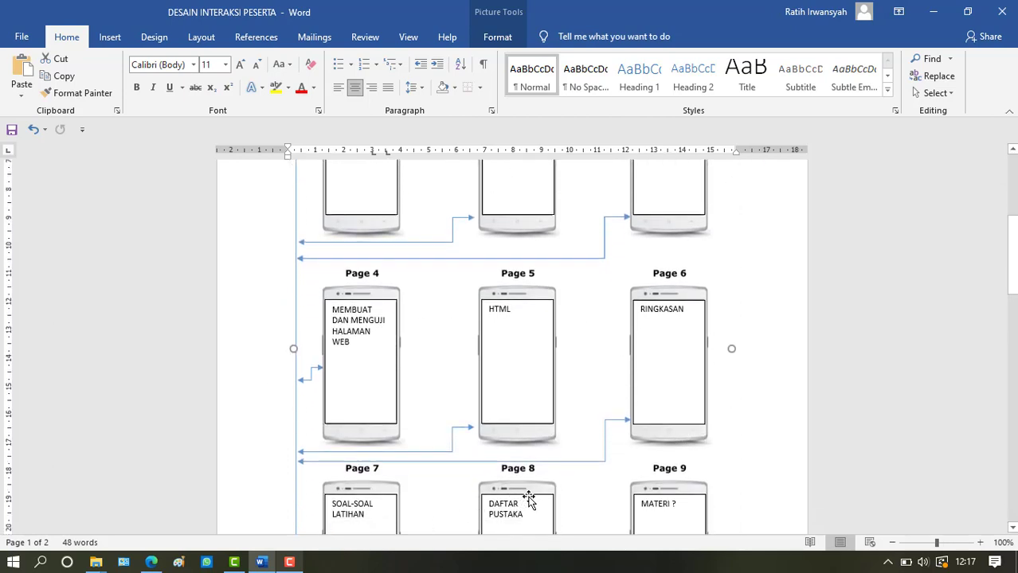
scroll(533, 503, "up", 5)
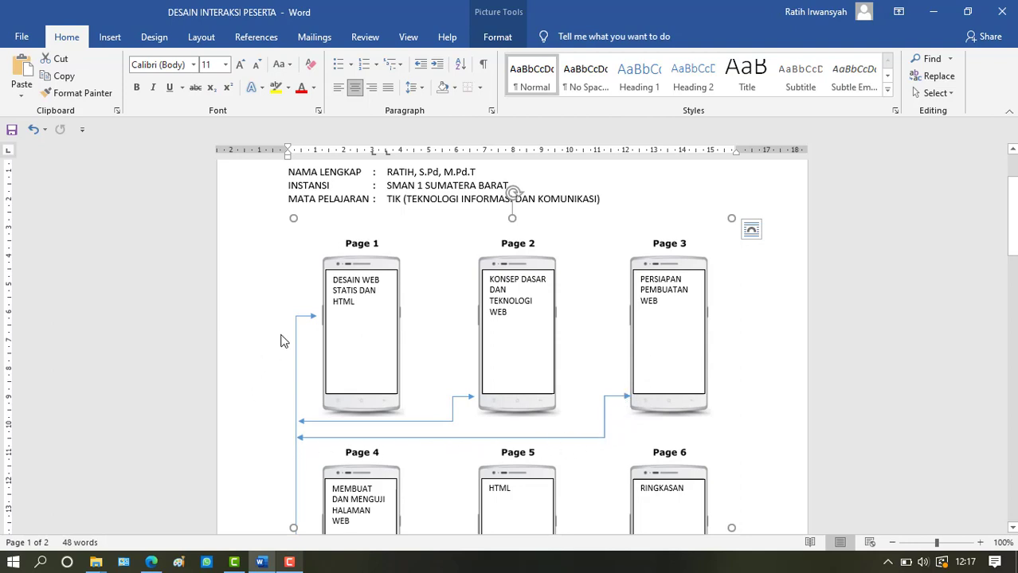
scroll(295, 364, "down", 3)
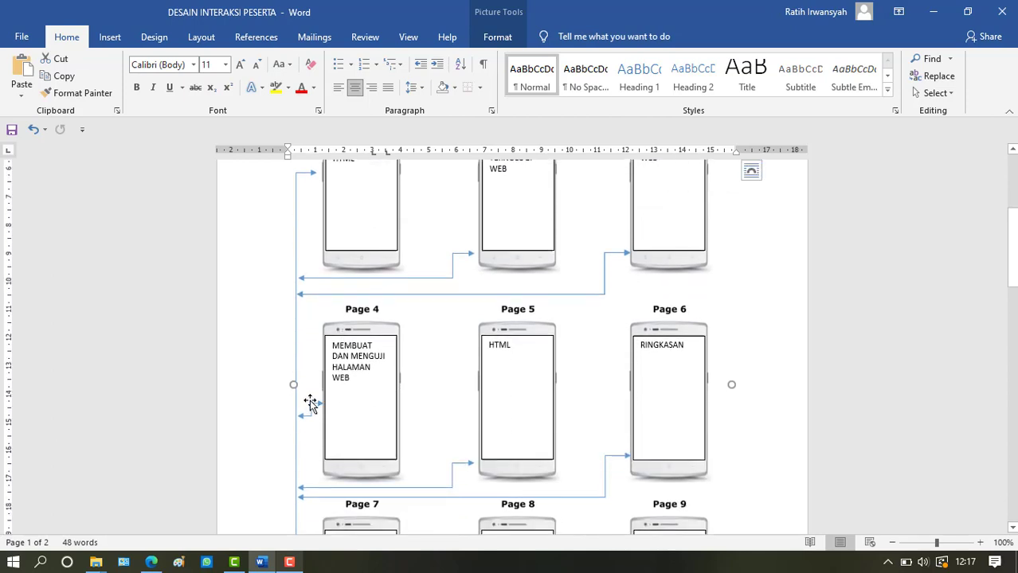
mouse_move(300, 422)
left_mouse_down()
mouse_move(319, 406)
mouse_move(297, 416)
left_mouse_up()
scroll(510, 462, "down", 5)
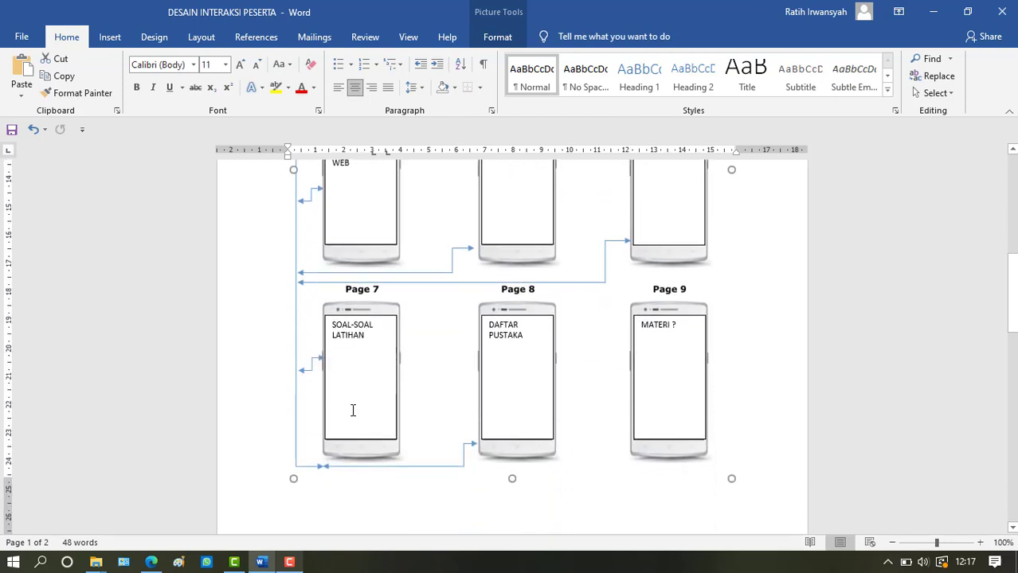